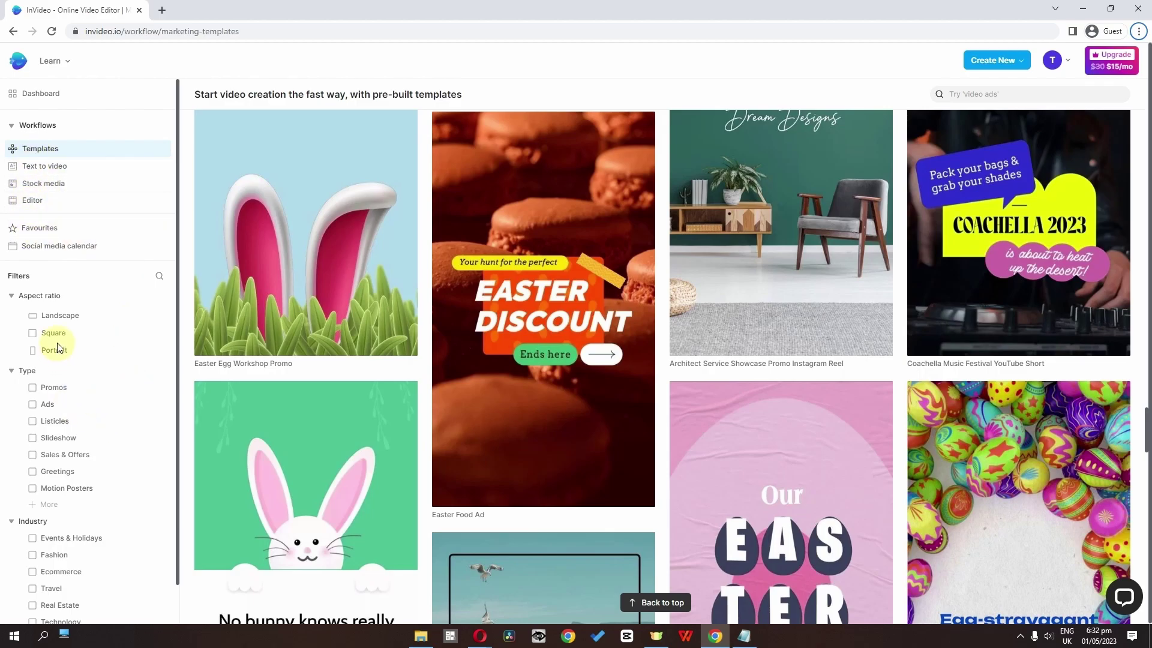
# - Filter templates to Slideshow text-to-video ones and open the General Business Video template
pyautogui.scroll(-1, 60, 330)
pyautogui.scroll(-1, 60, 331)
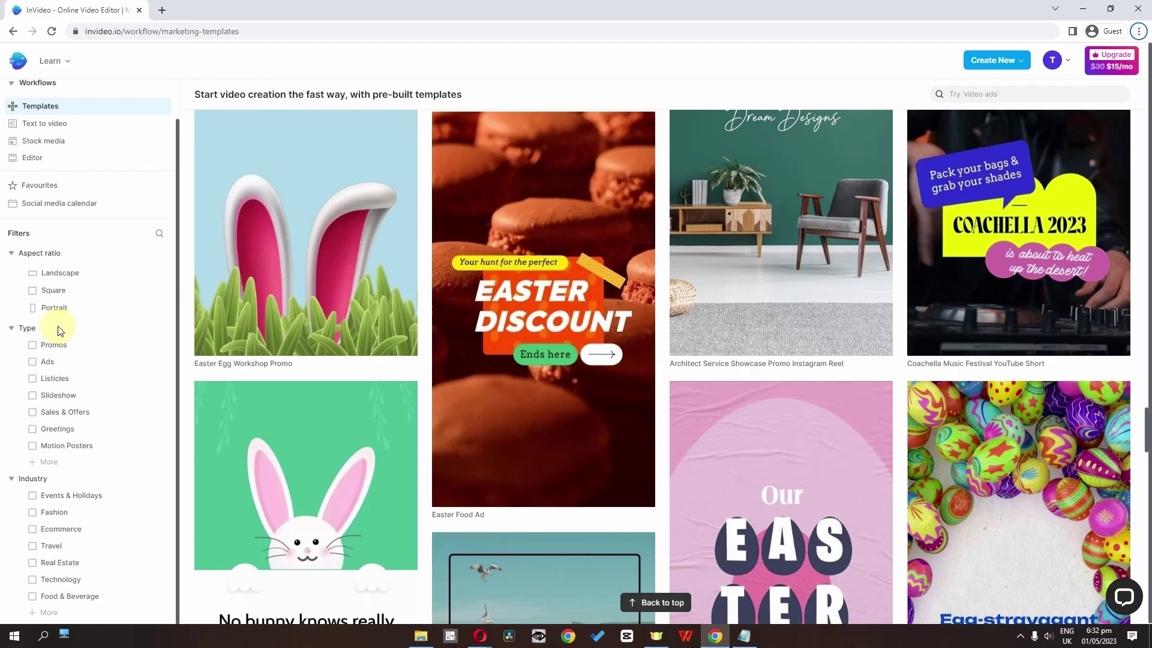
pyautogui.click(32, 395)
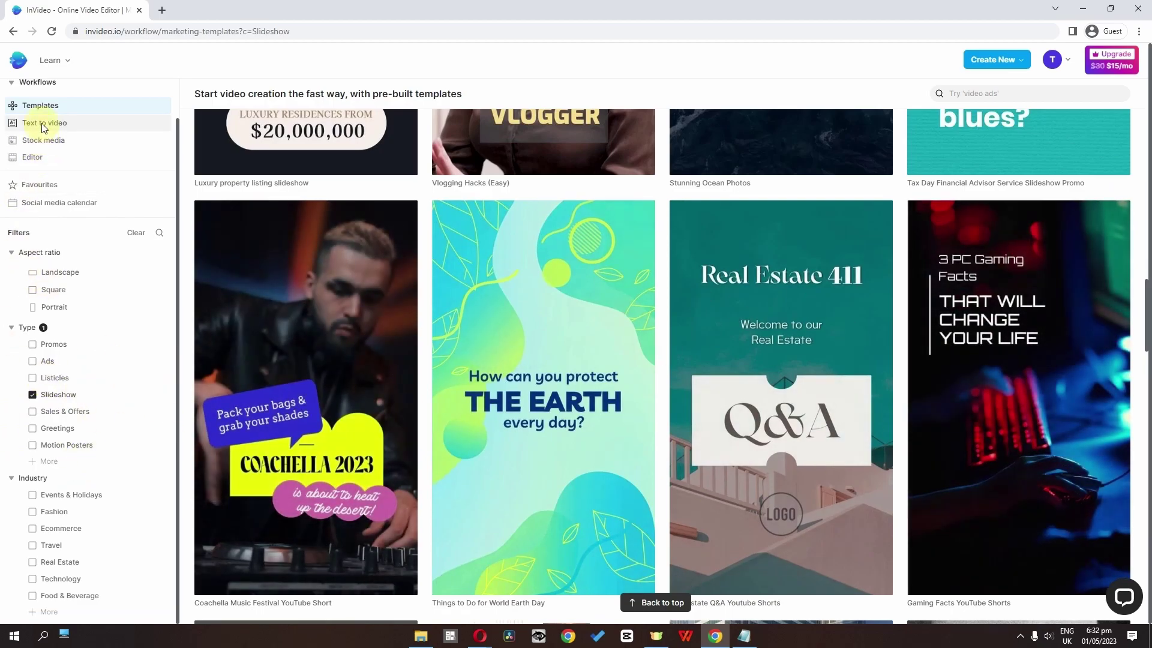
pyautogui.click(43, 124)
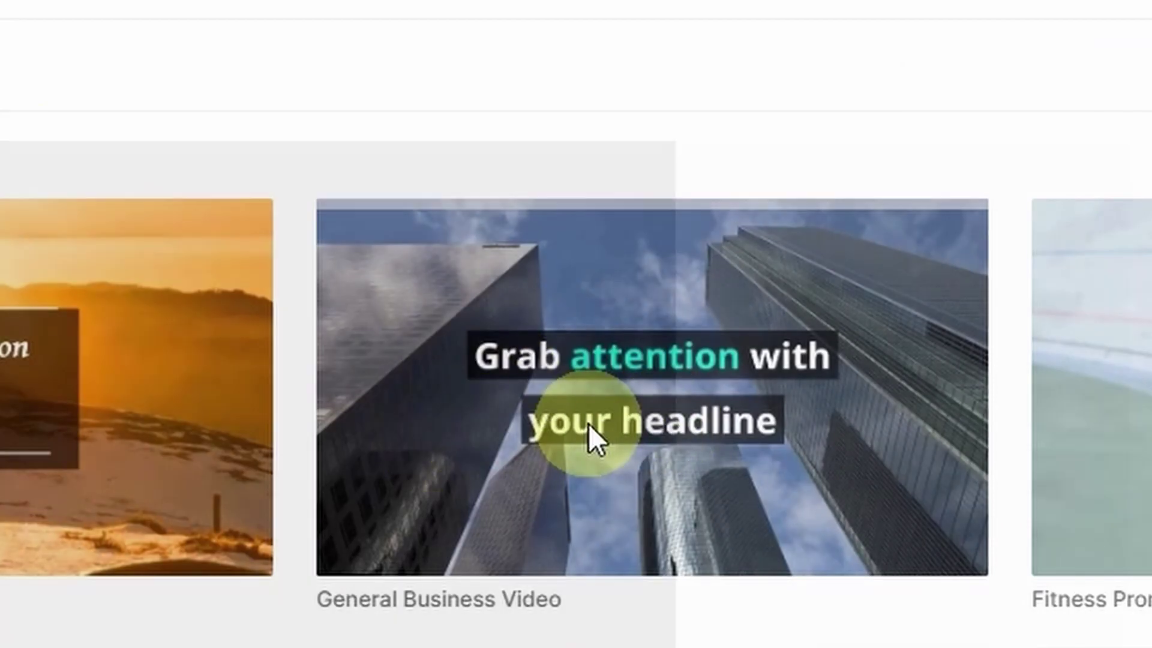
pyautogui.click(522, 212)
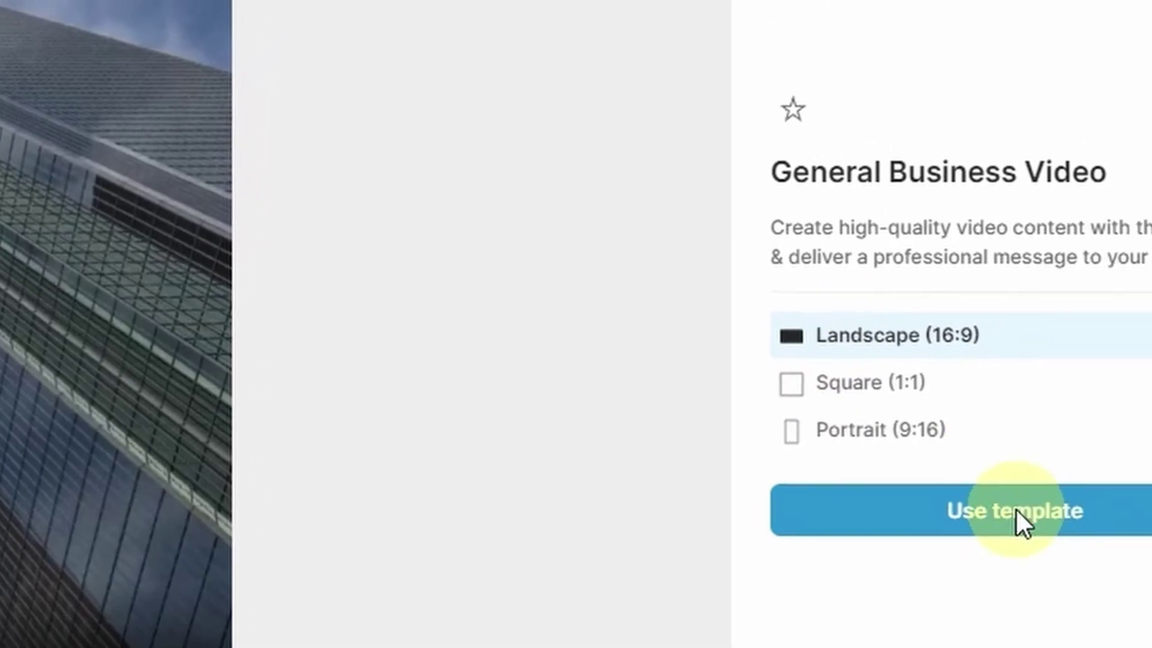
# - Use the template, paste the five healthy-fruit descriptions from the chat as the script, and create scenes
pyautogui.click(1017, 510)
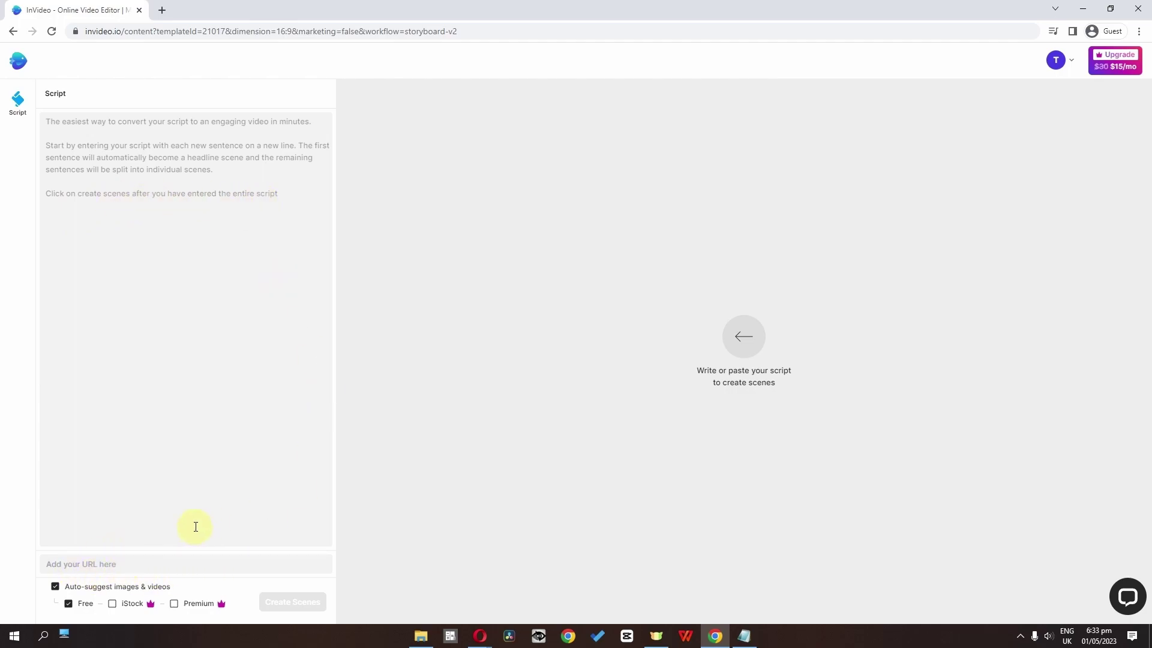
pyautogui.hotkey('alt', 'Tab')
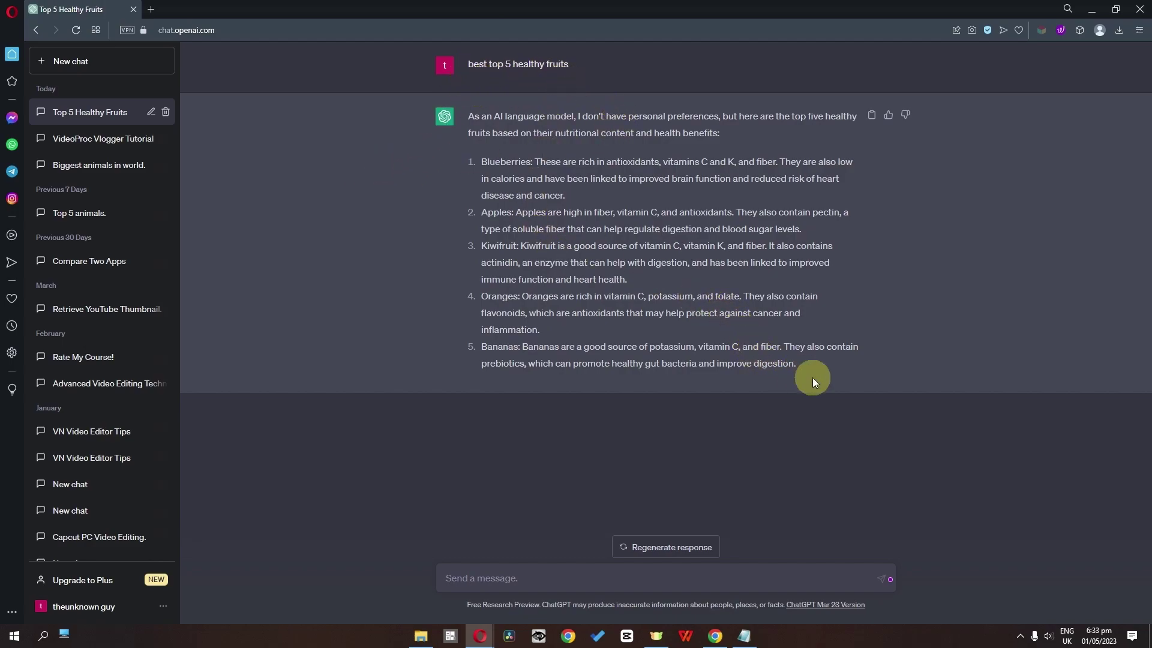
pyautogui.moveTo(804, 371); pyautogui.dragTo(487, 161)
pyautogui.hotkey('alt', 'Tab')
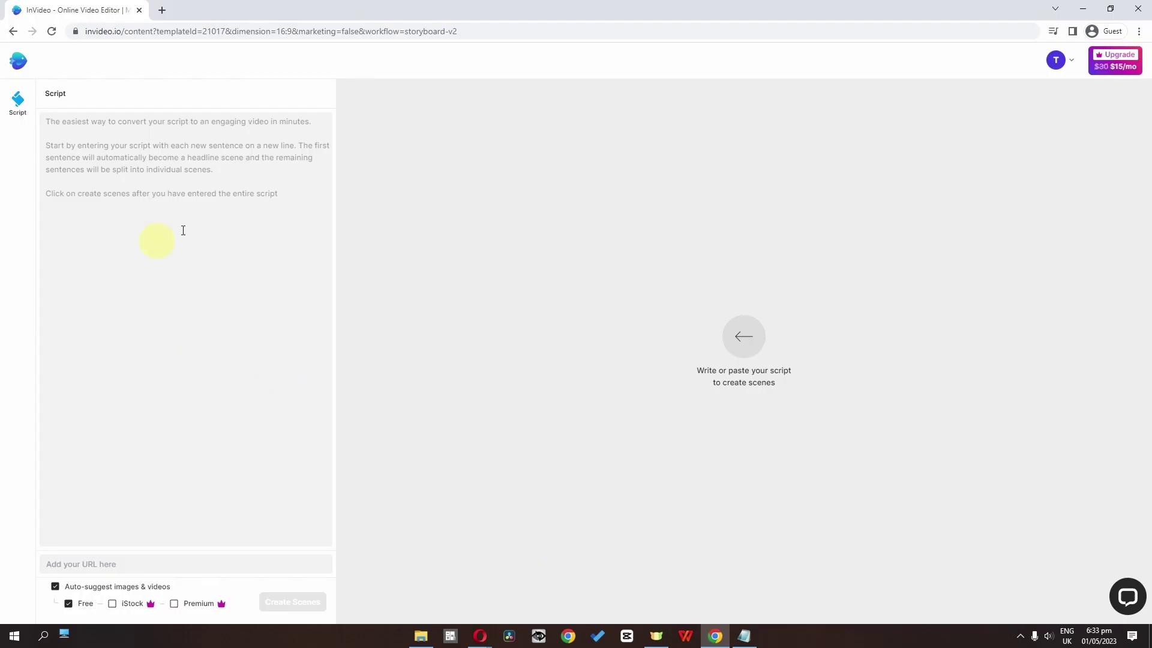
pyautogui.rightClick(158, 235)
pyautogui.click(188, 326)
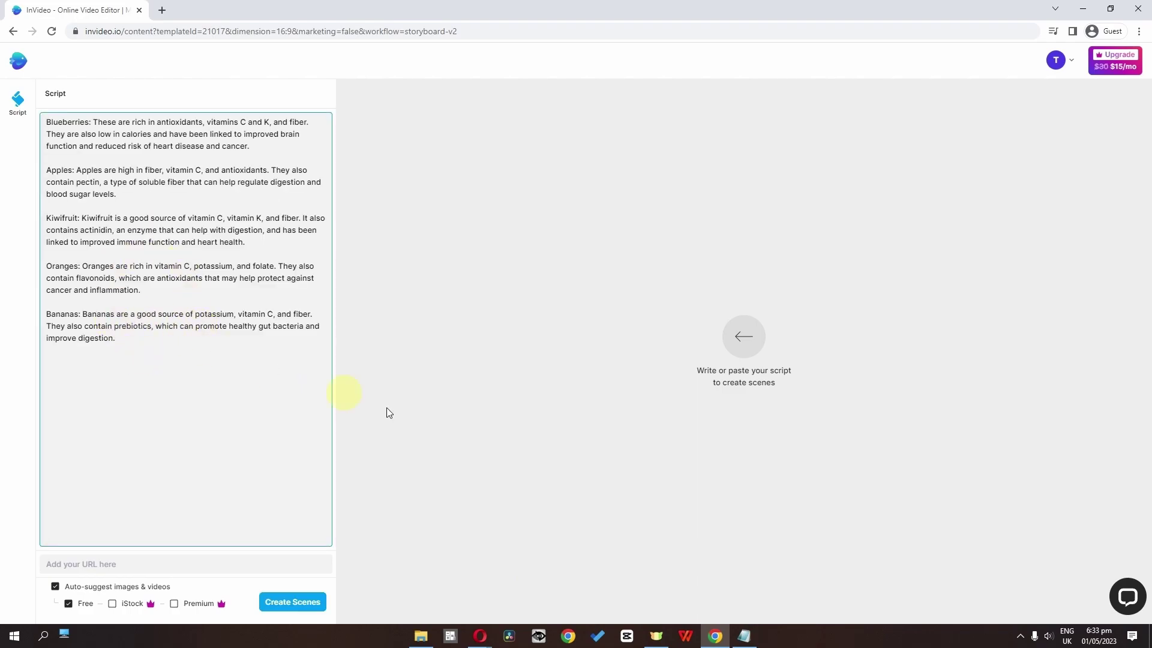
pyautogui.click(293, 603)
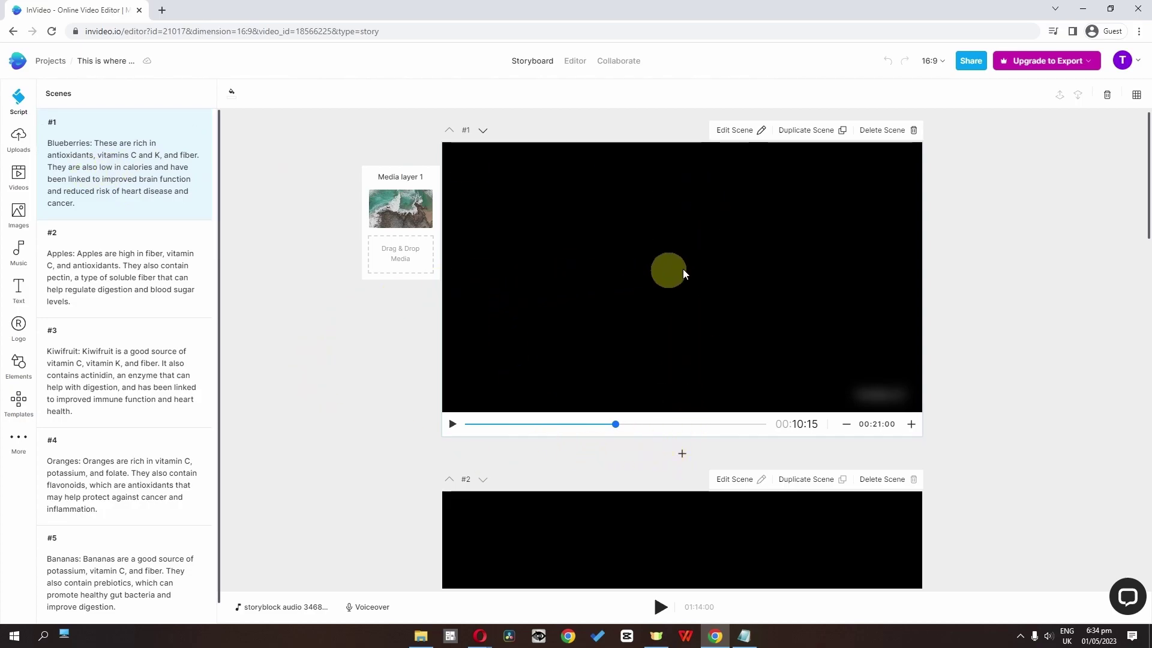
# - Swap scene #1's beach clip for a blueberry stock video and preview it
pyautogui.scroll(-1, 168, 405)
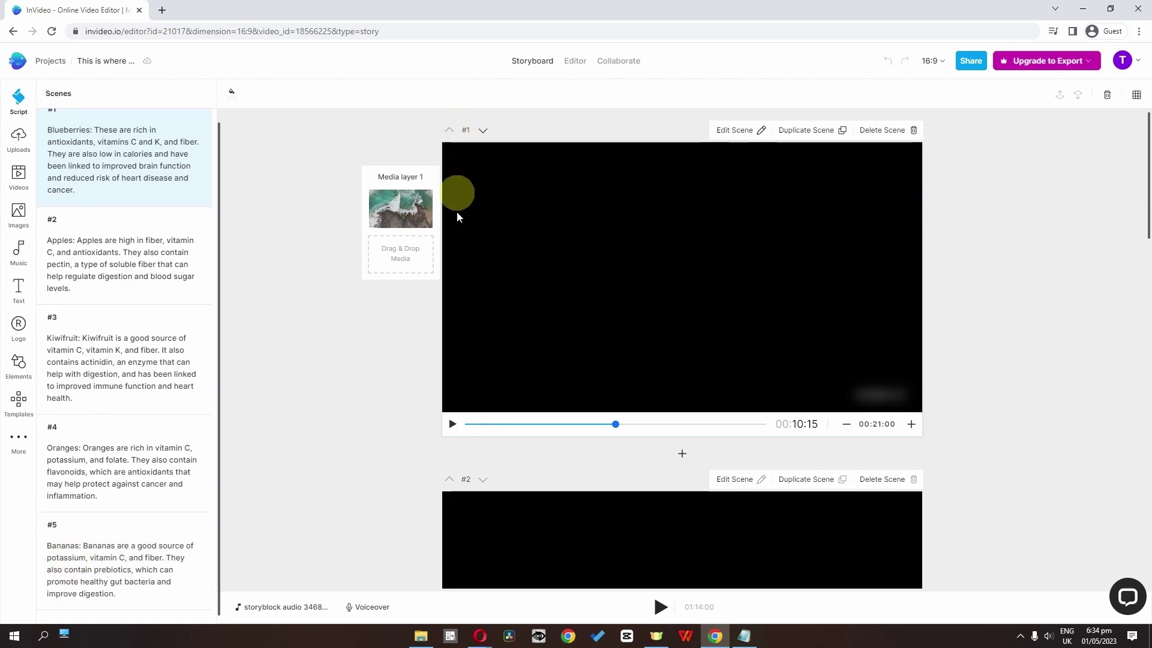
pyautogui.scroll(-1, 456, 240)
pyautogui.scroll(1, 390, 312)
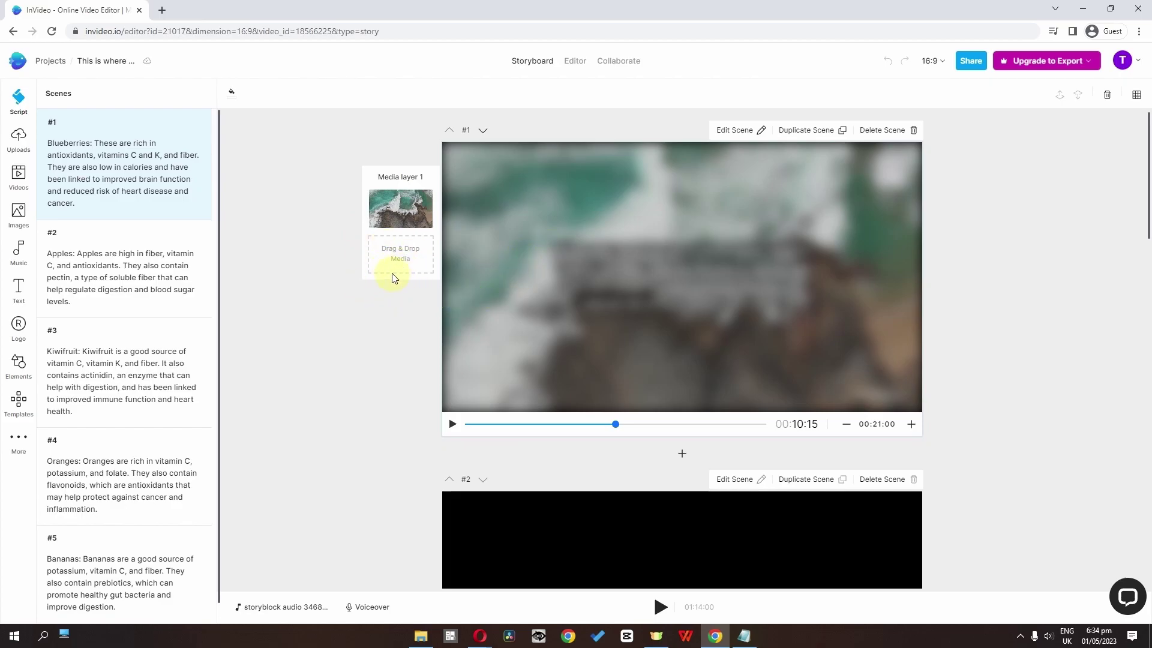
pyautogui.click(21, 177)
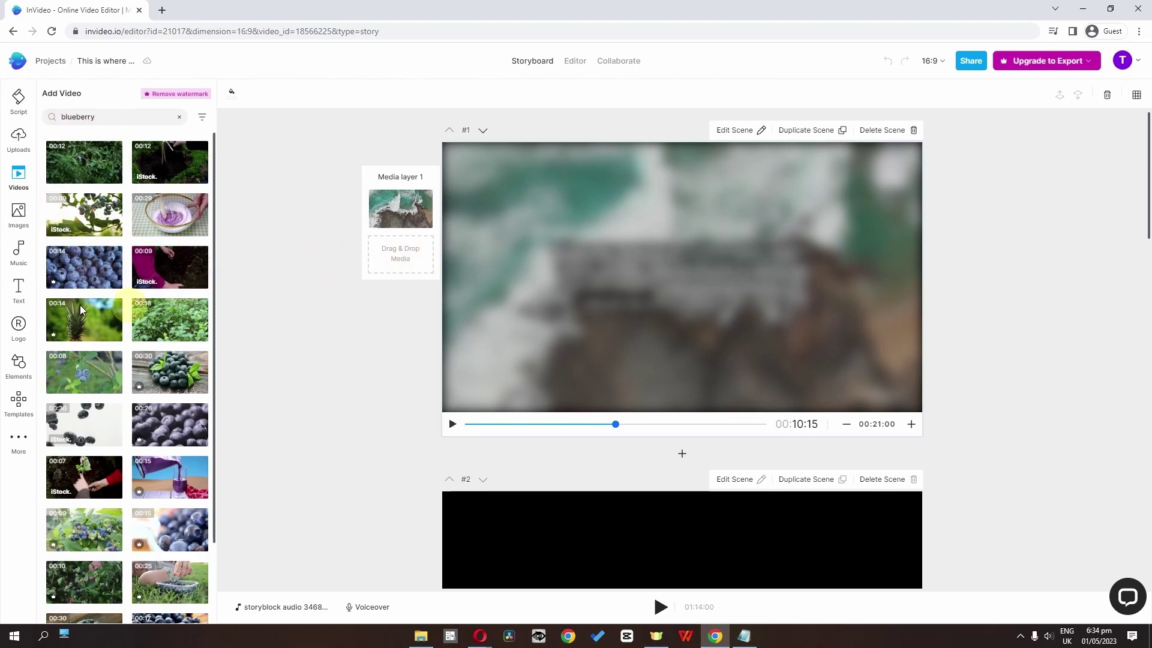
pyautogui.moveTo(84, 267); pyautogui.dragTo(396, 266)
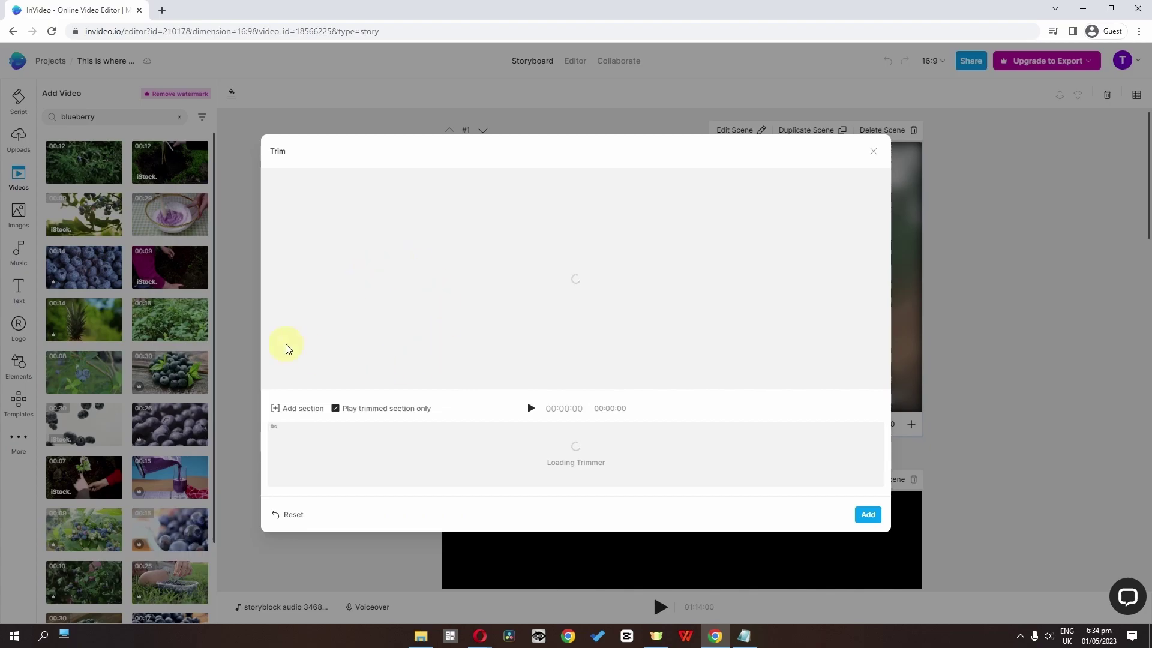
pyautogui.click(868, 515)
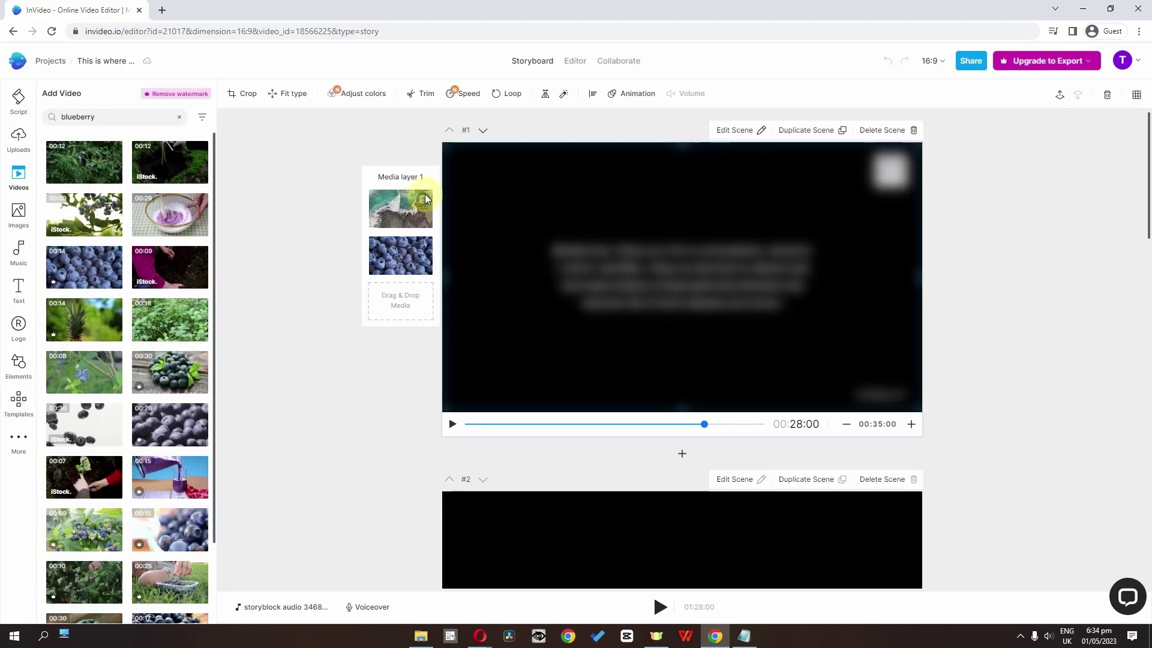
pyautogui.click(422, 203)
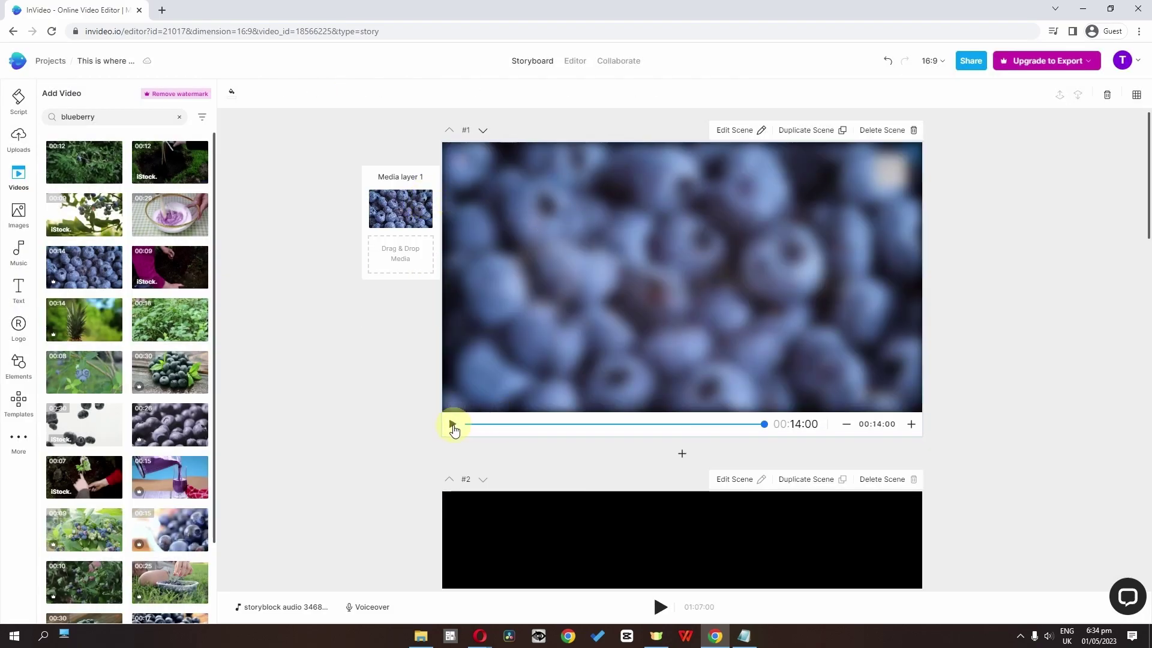
pyautogui.click(452, 425)
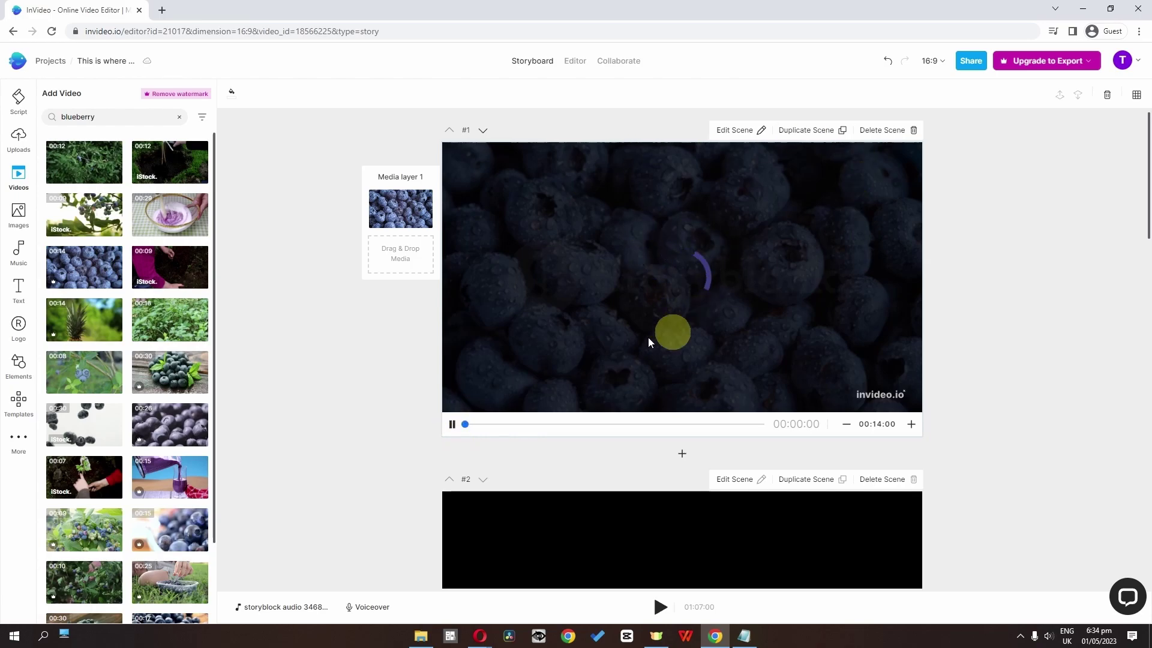
pyautogui.click(19, 99)
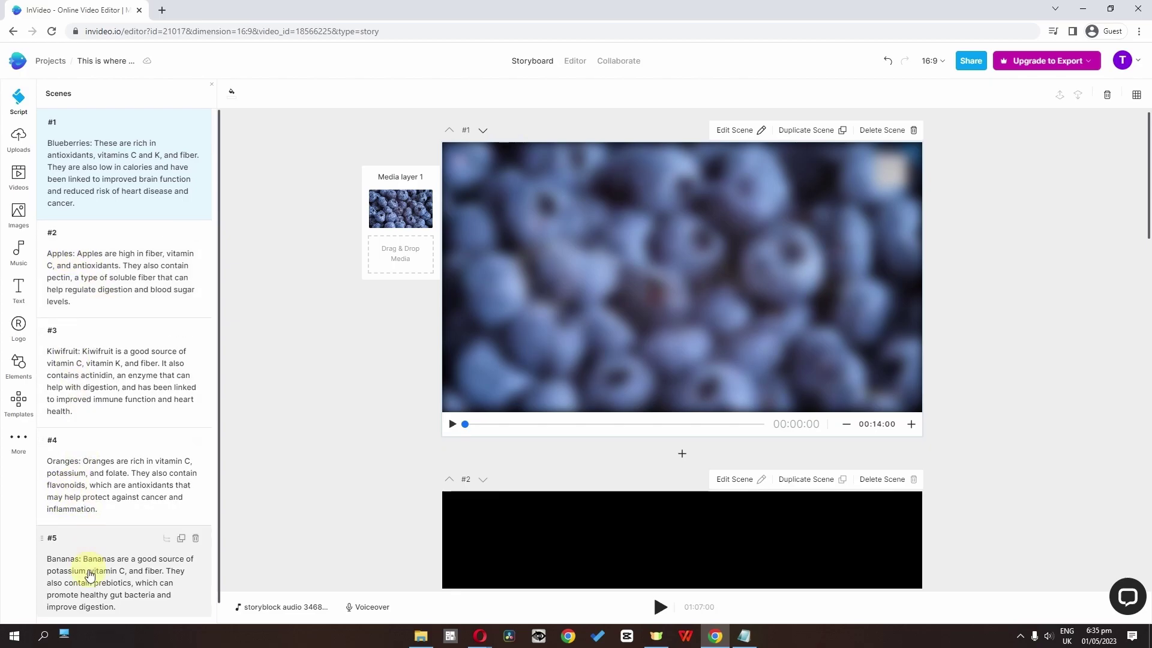
# - Search stock images for 'Apples', add three apple images to scene #2, and delete the seal clip
pyautogui.scroll(-4, 617, 322)
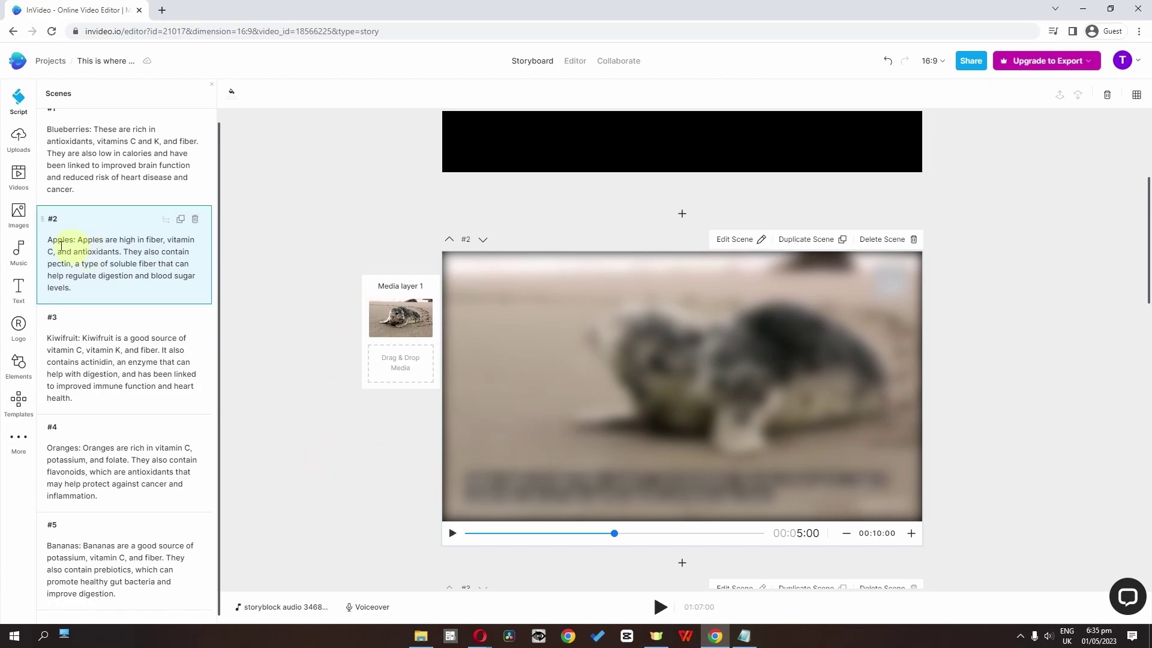
pyautogui.click(20, 189)
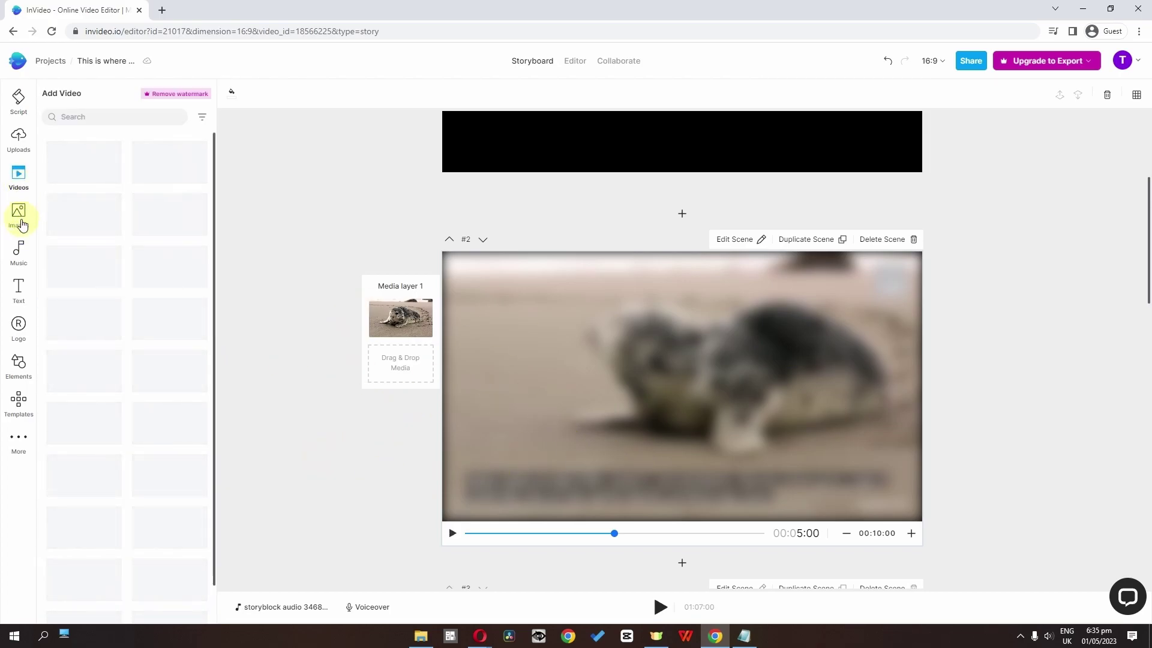
pyautogui.click(82, 117)
pyautogui.write('Apples')
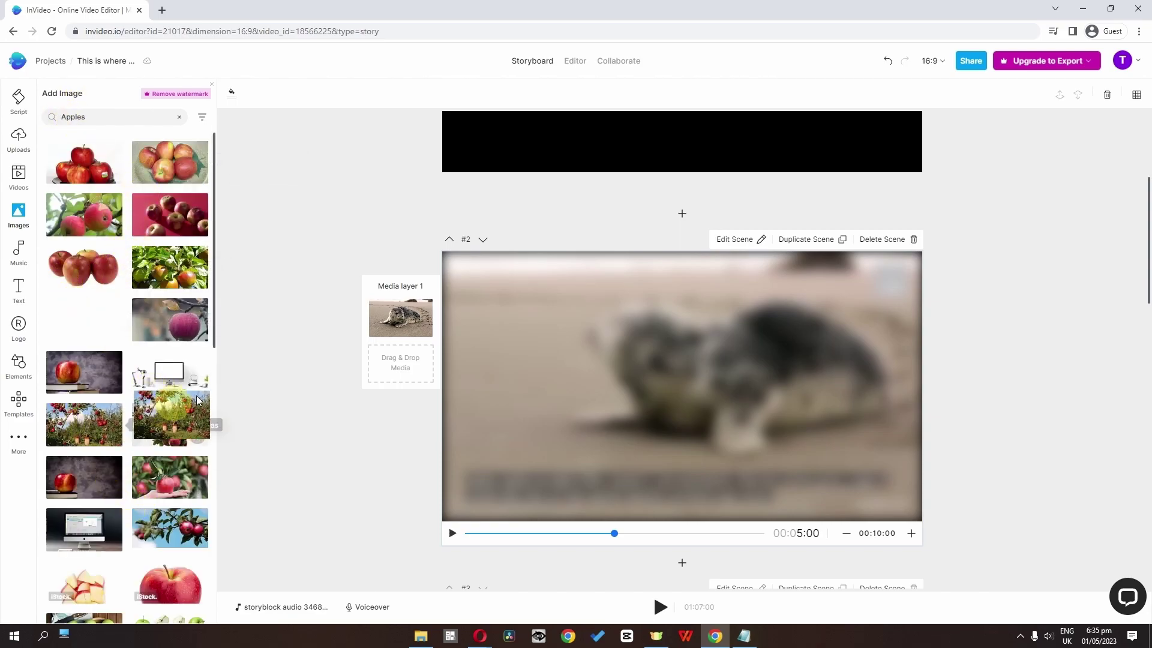
pyautogui.moveTo(198, 401); pyautogui.dragTo(389, 363)
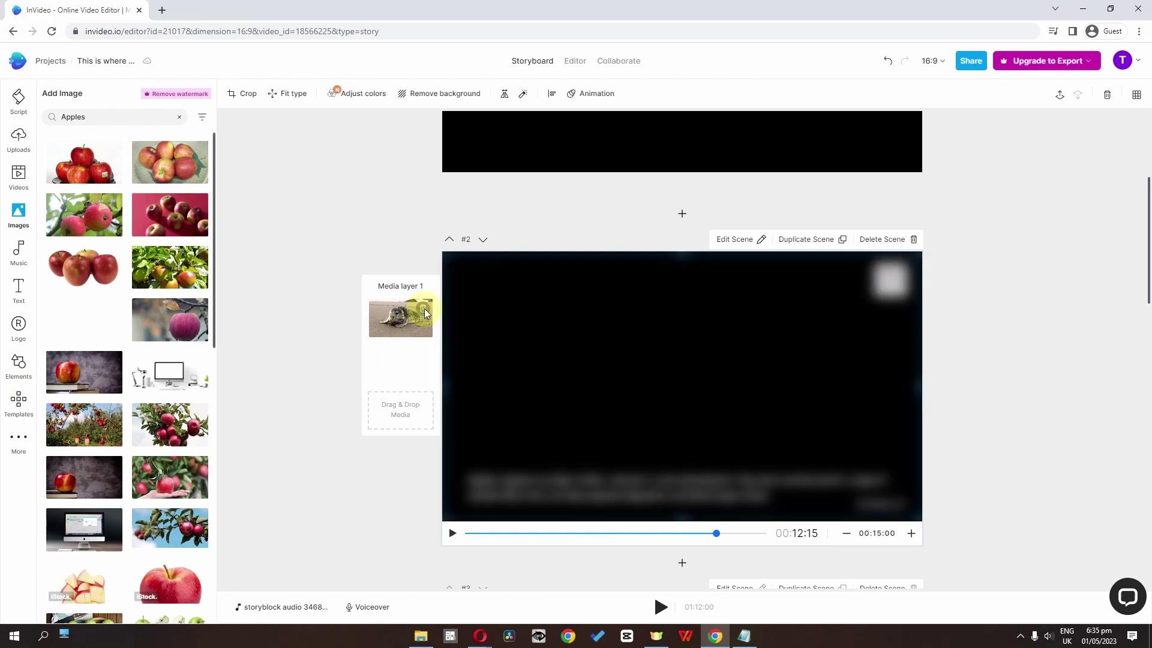
pyautogui.click(424, 309)
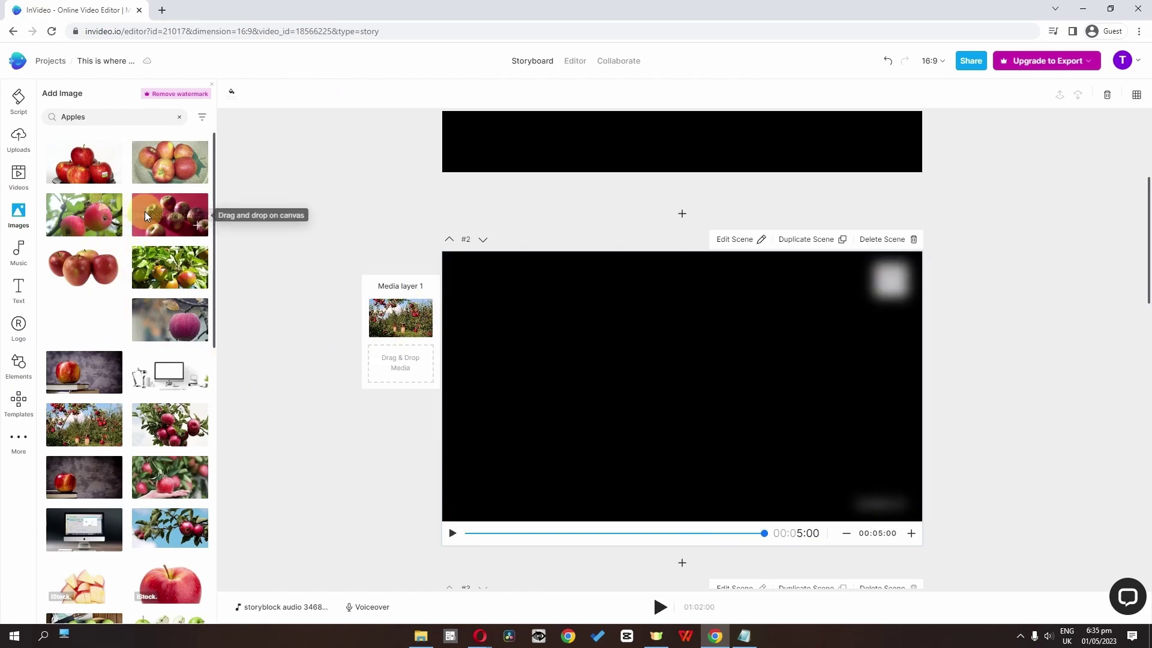
pyautogui.moveTo(145, 213); pyautogui.dragTo(373, 372)
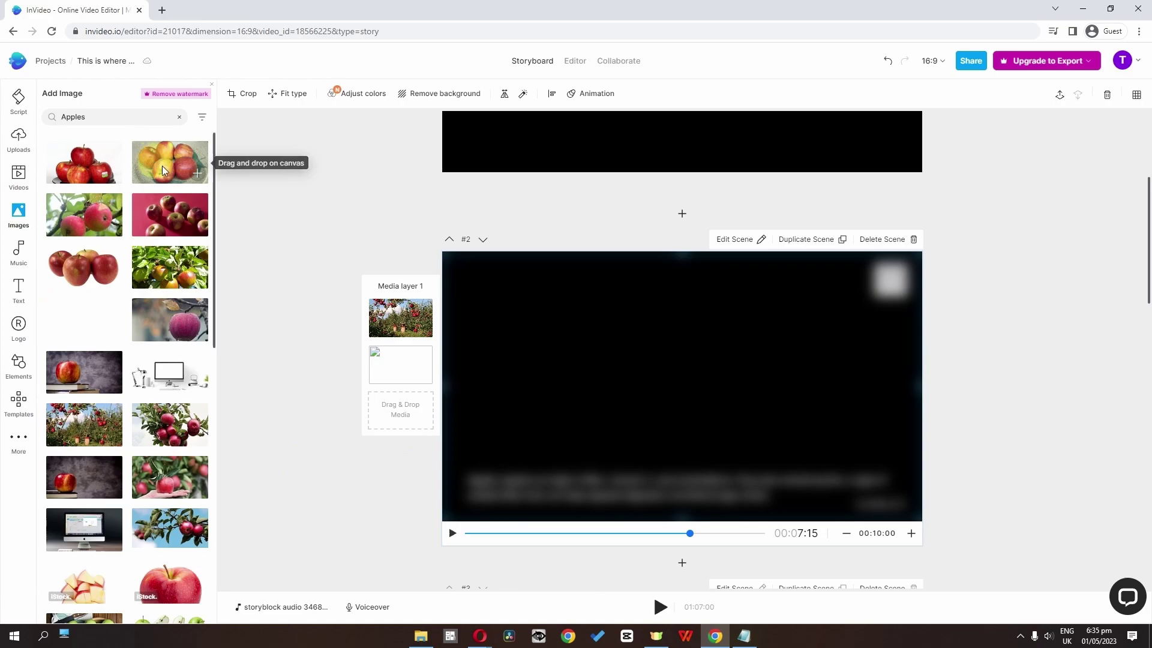
pyautogui.moveTo(162, 170); pyautogui.dragTo(358, 429)
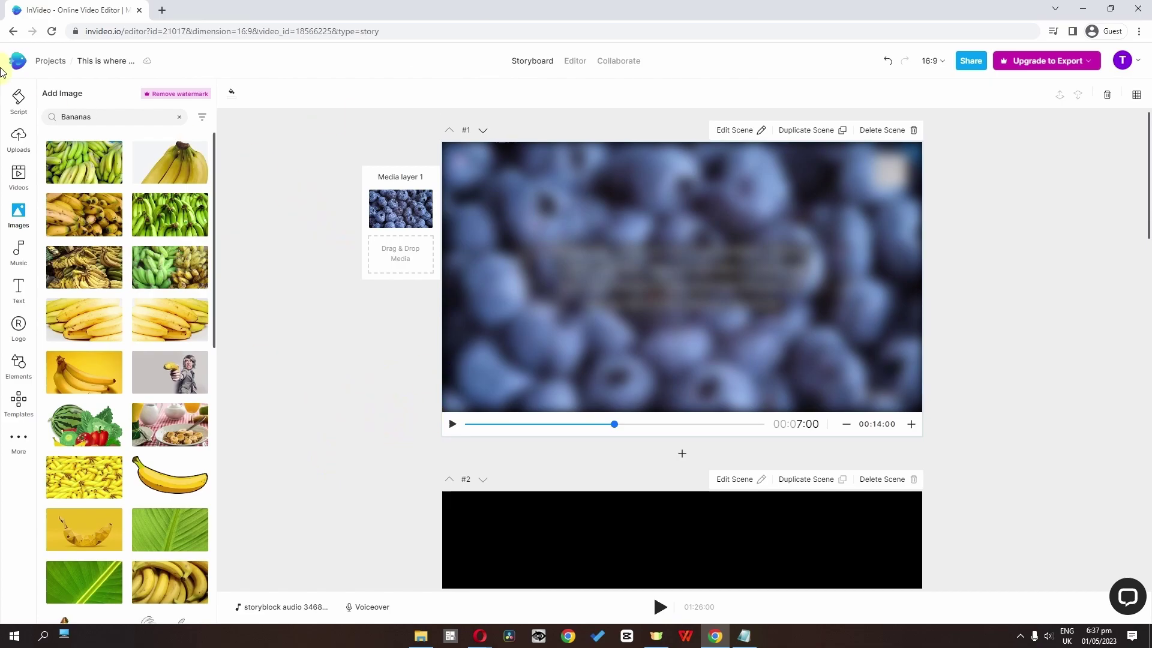
# - Highlight the words 'Blueberries' and 'Apples' in colour in scenes #1 and #2's captions
pyautogui.click(20, 118)
pyautogui.click(89, 145)
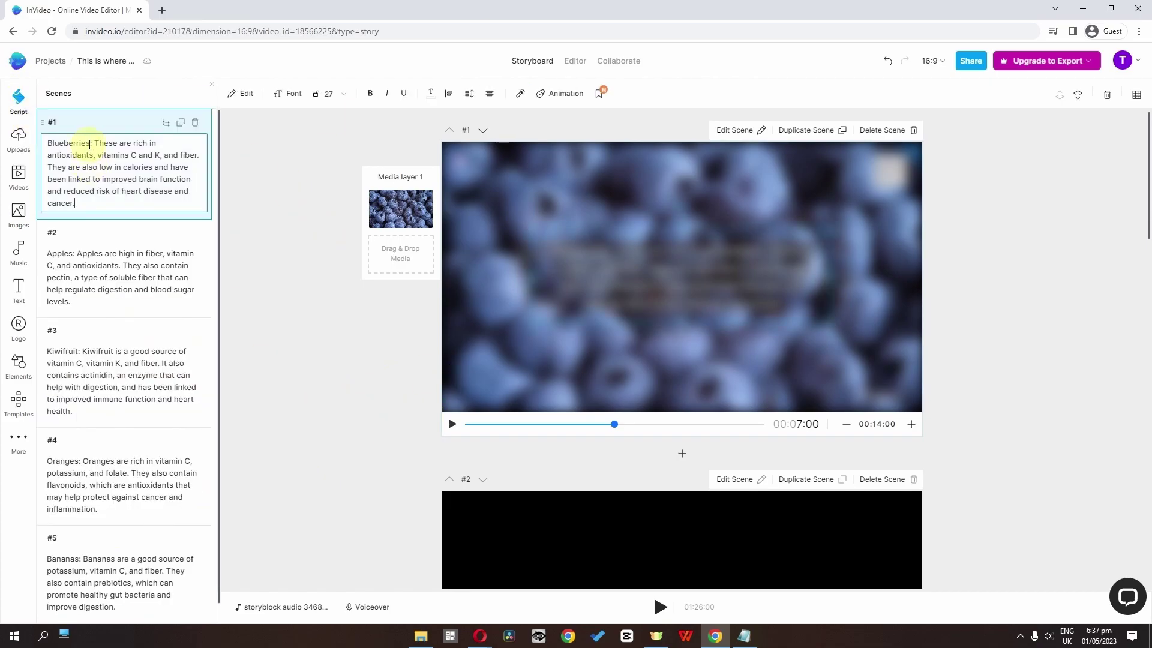
pyautogui.moveTo(51, 145); pyautogui.dragTo(47, 144)
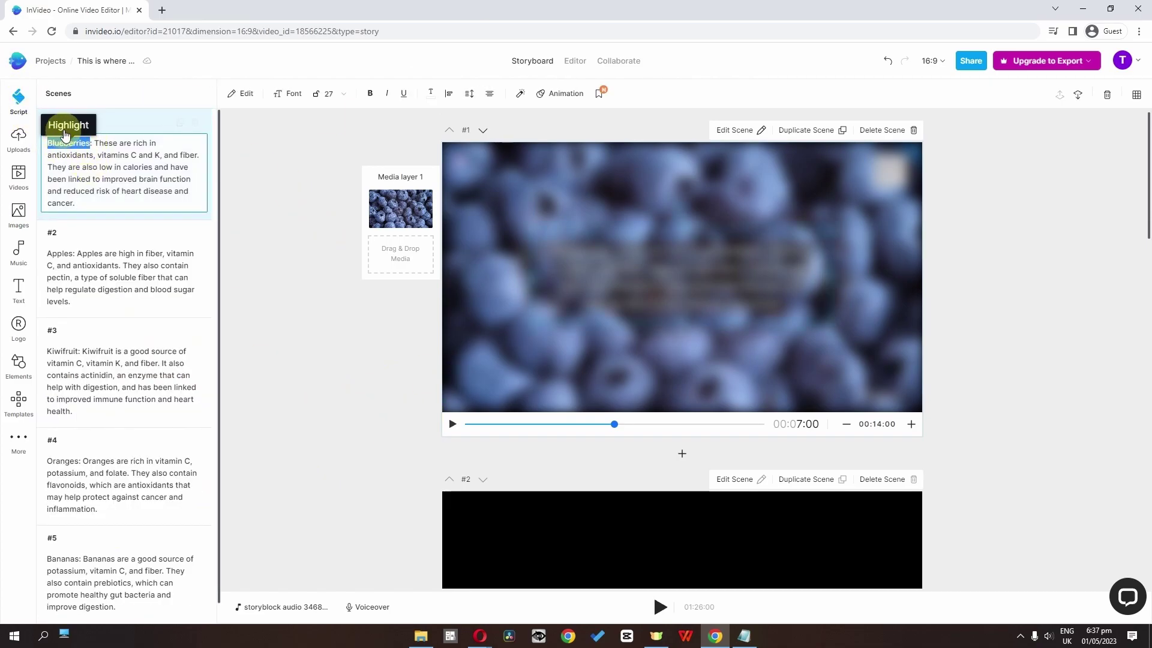
pyautogui.click(68, 124)
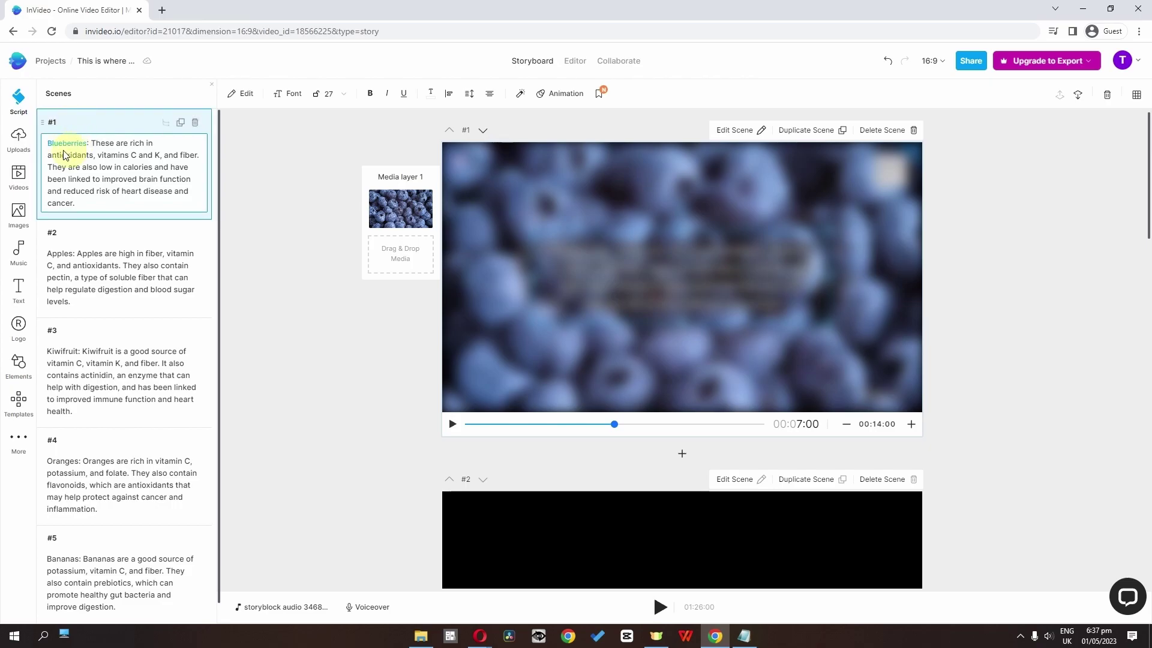
pyautogui.moveTo(74, 240); pyautogui.dragTo(52, 239)
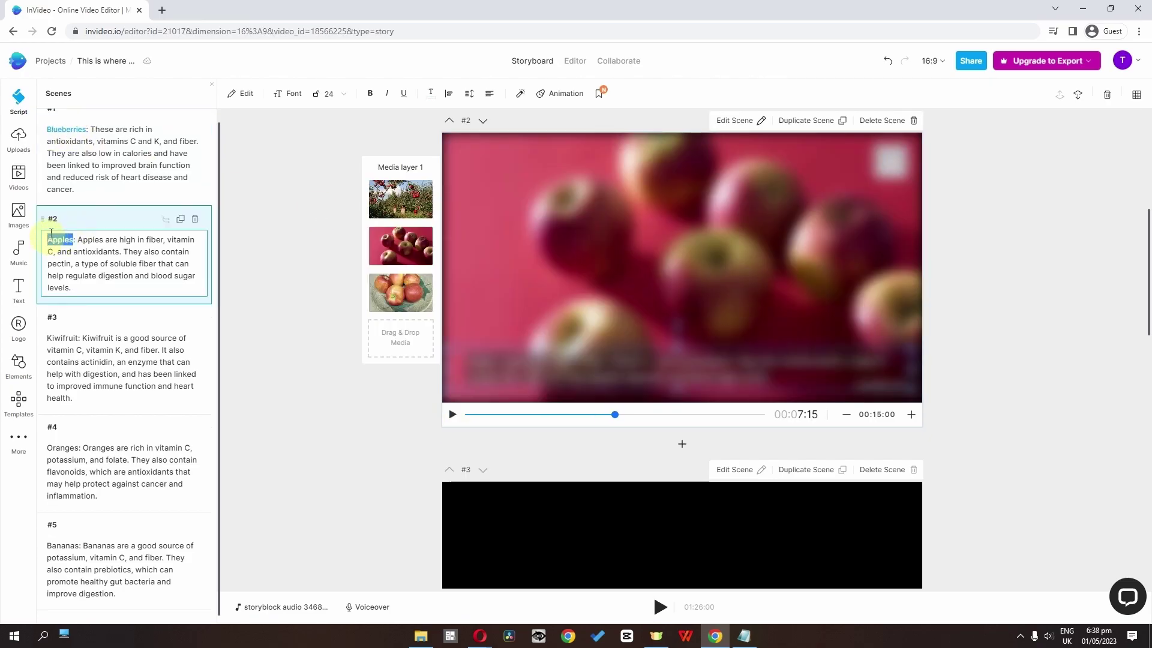
pyautogui.click(67, 220)
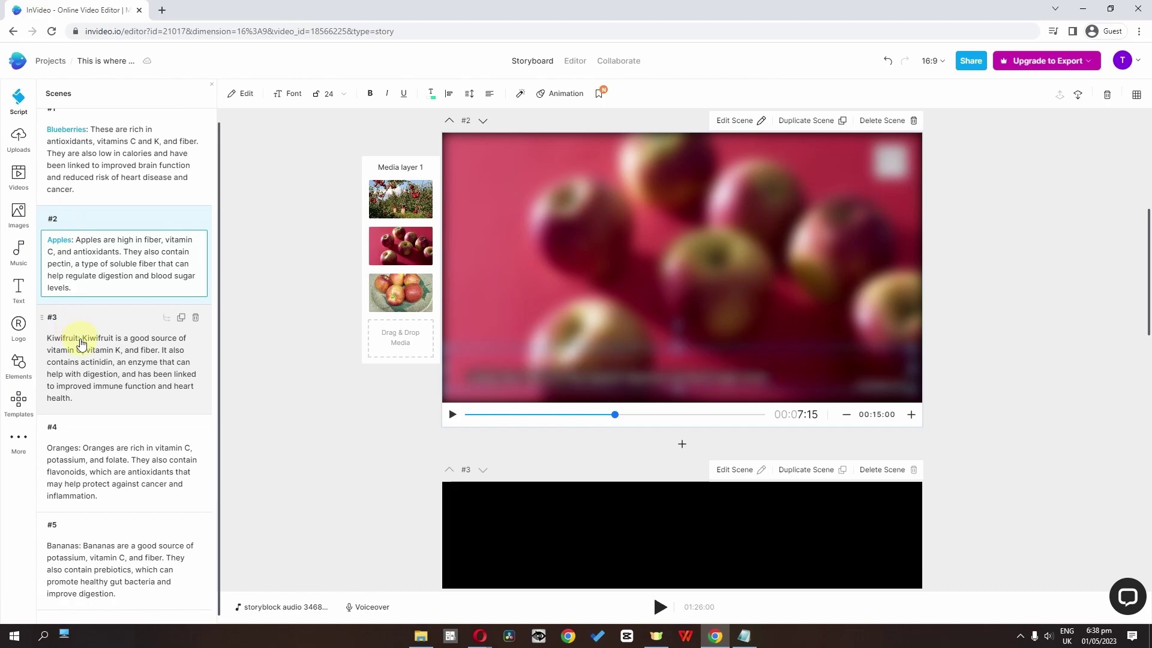
# - Open scene #3's script, then reload the storyboard and review the five scenes
pyautogui.click(82, 343)
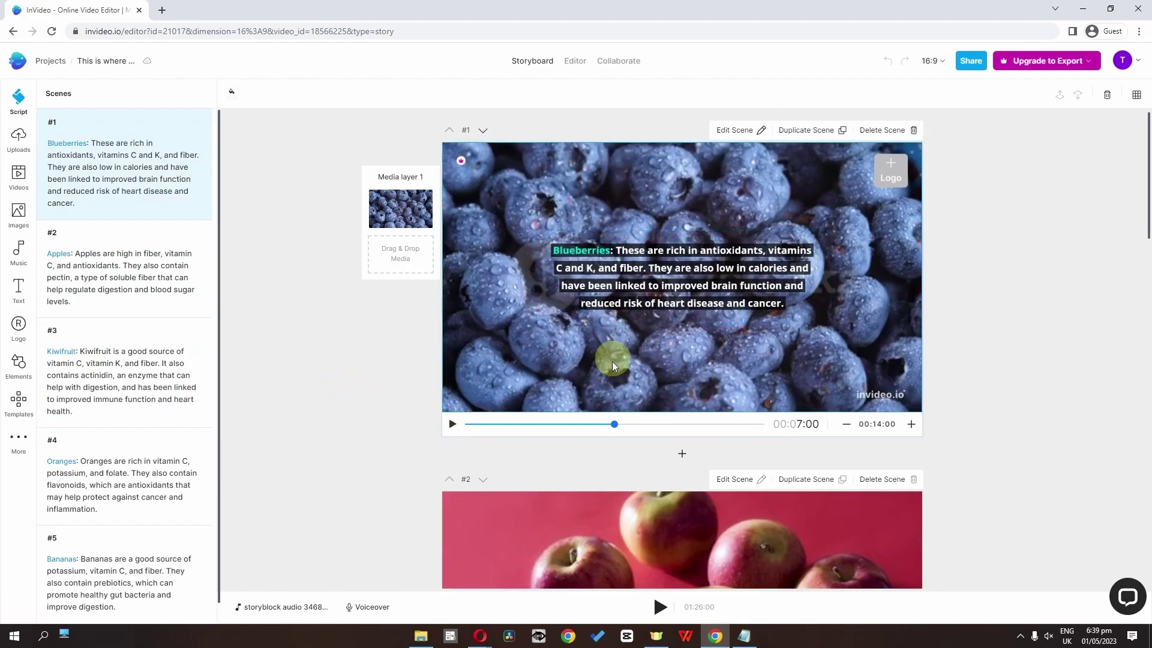
pyautogui.click(52, 33)
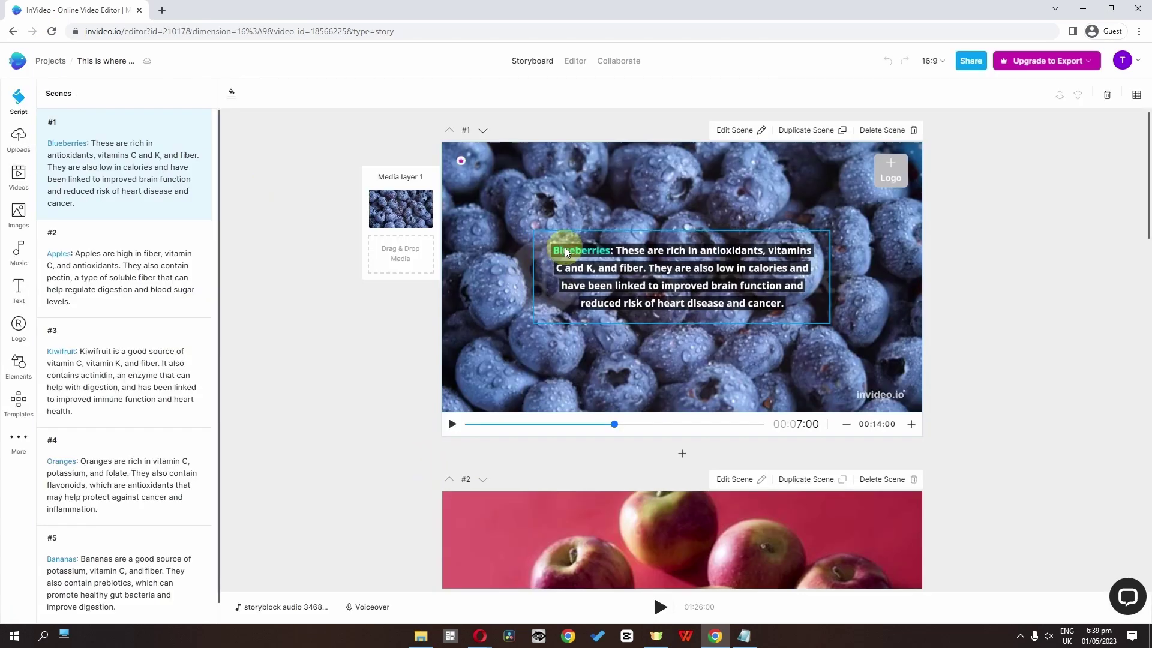
pyautogui.scroll(-5, 478, 404)
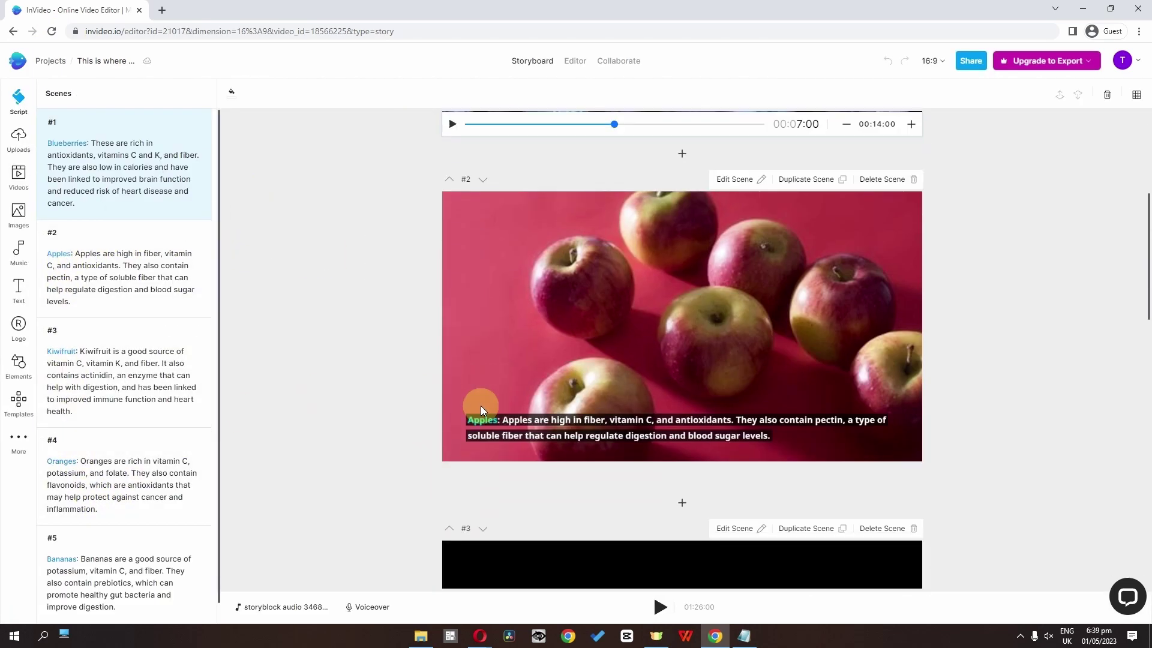
pyautogui.scroll(5, 550, 419)
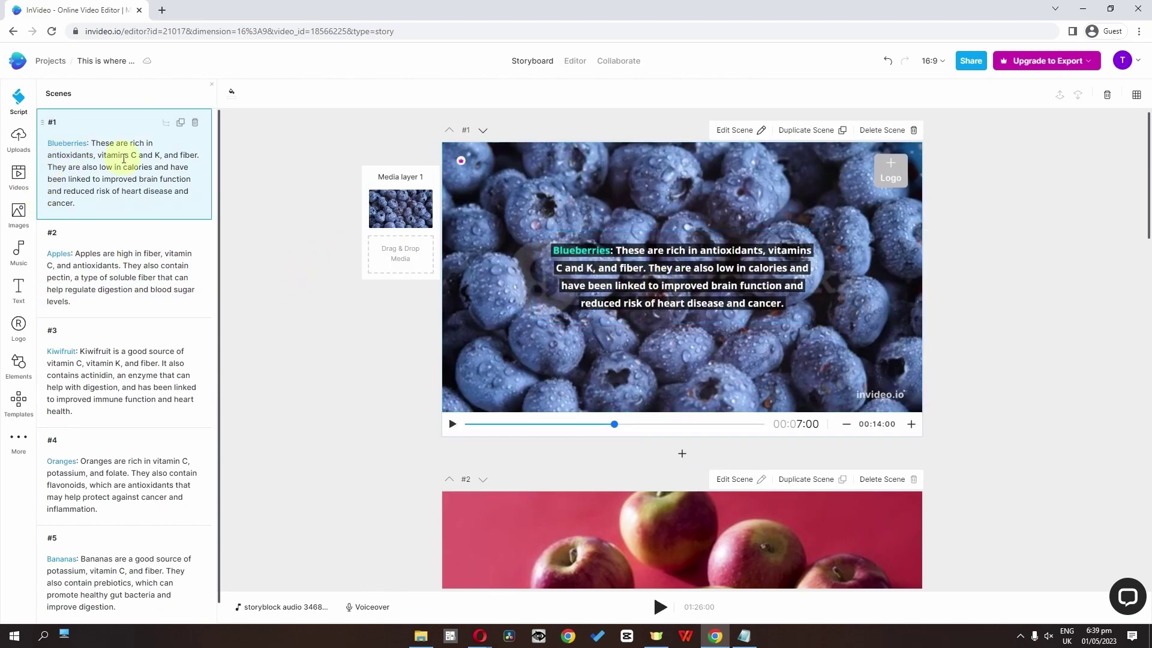
# - Split scene #1's caption after 'fiber.' so part two starts 'They are also low in calories', then preview
pyautogui.click(199, 155)
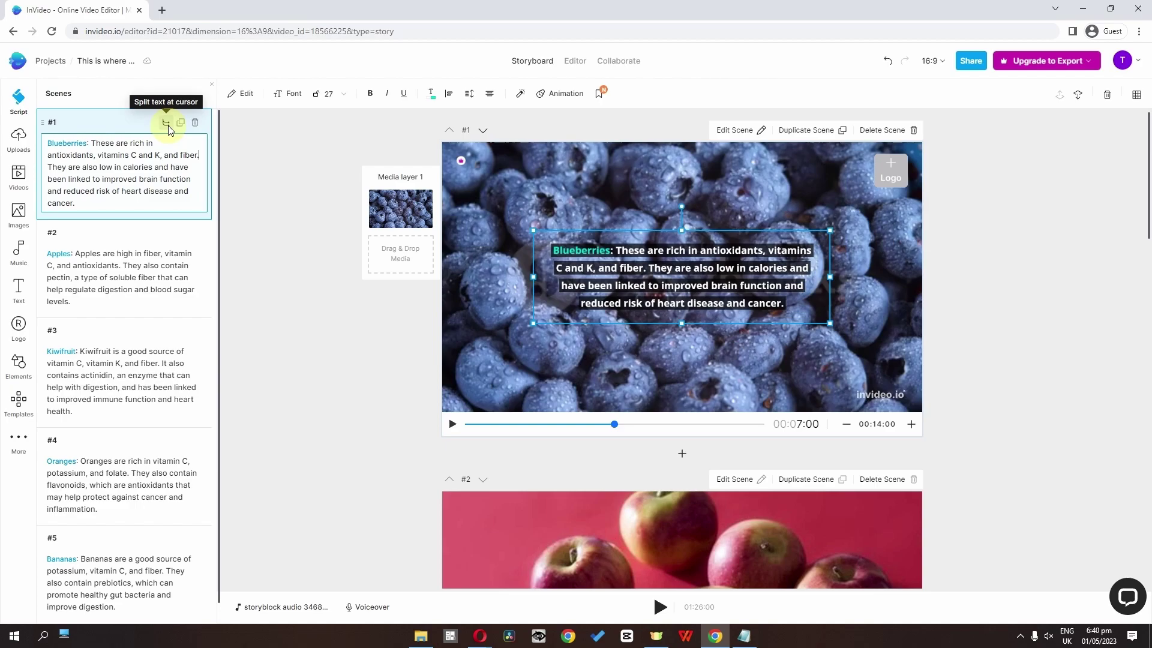
pyautogui.click(166, 123)
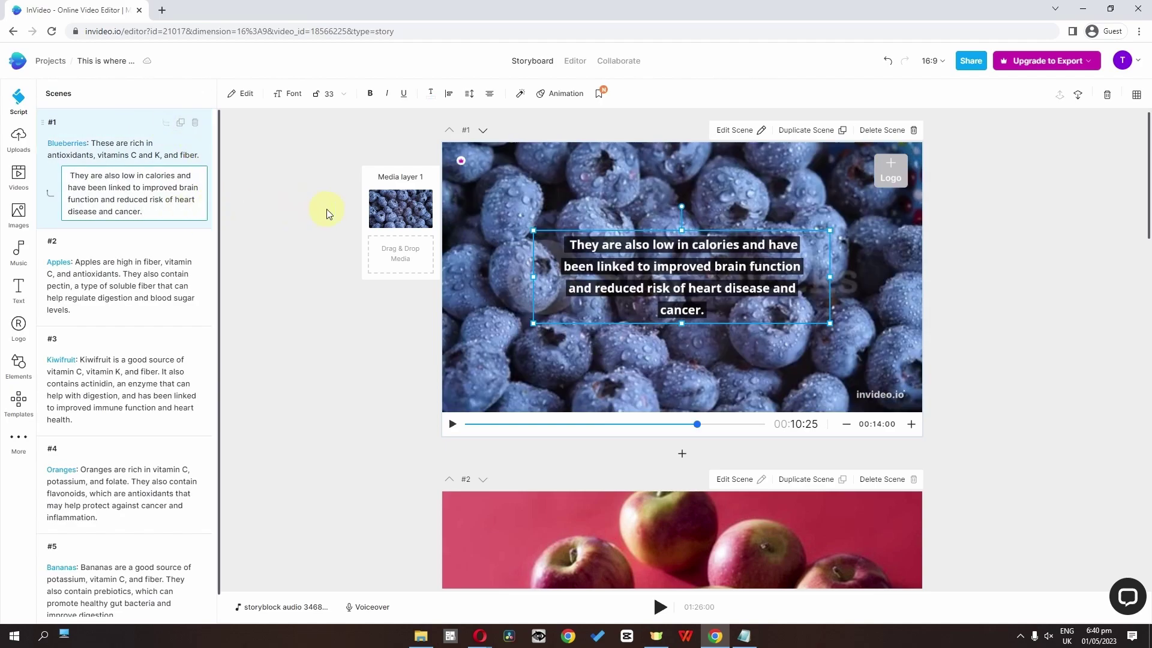
pyautogui.click(510, 514)
pyautogui.click(452, 424)
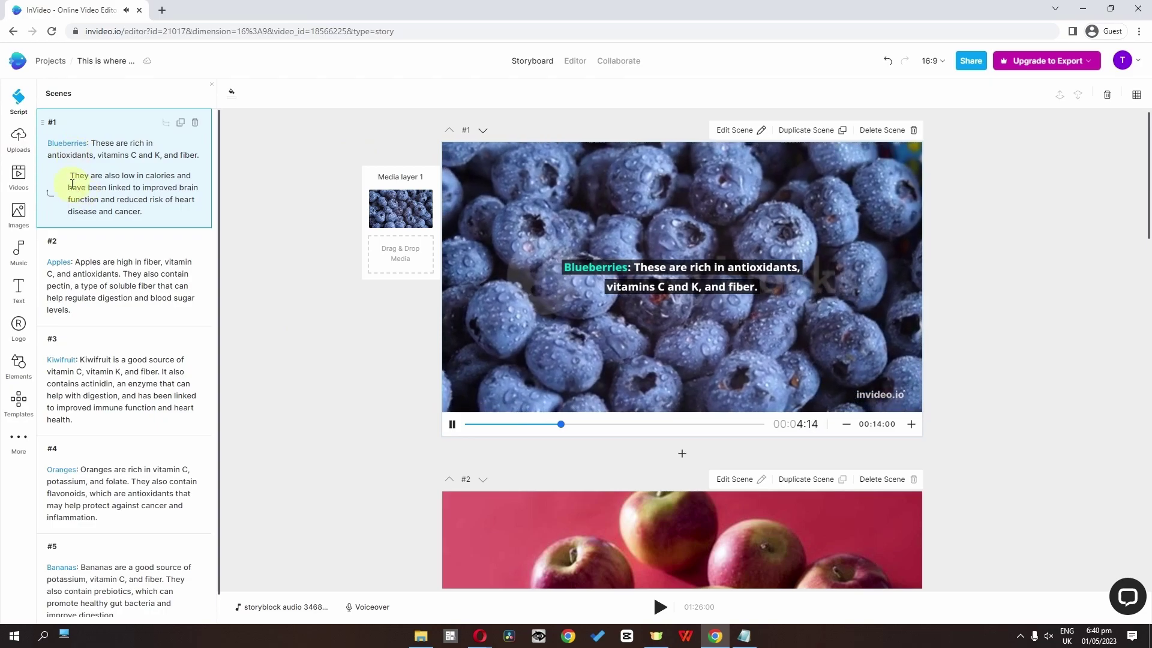
pyautogui.click(657, 425)
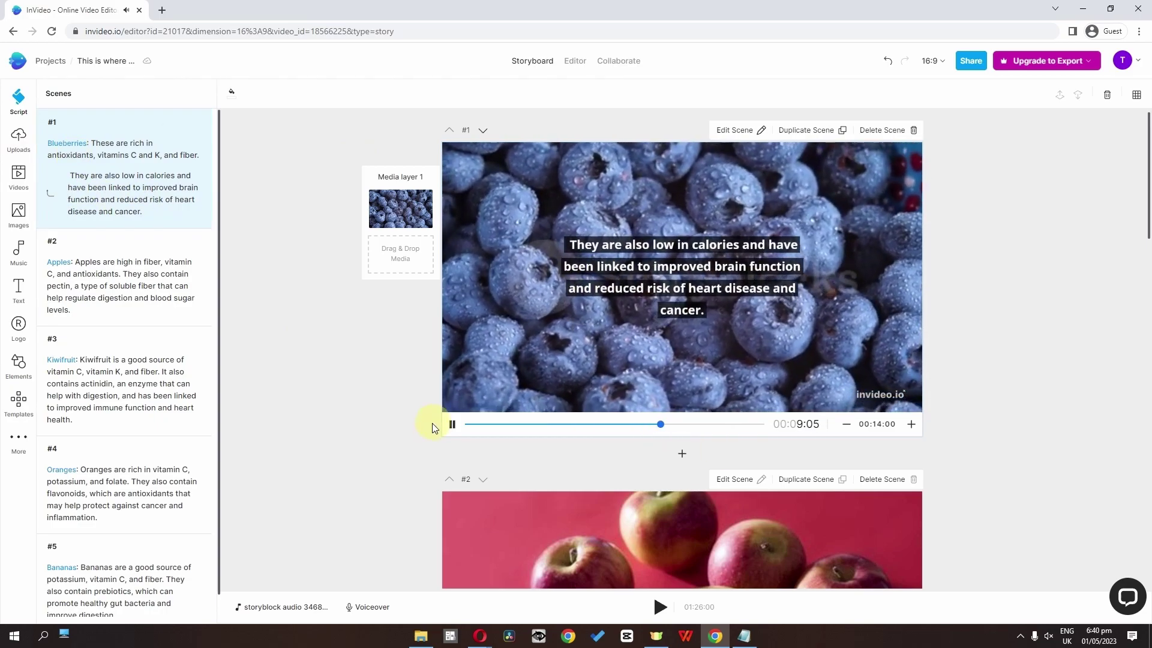
pyautogui.click(452, 424)
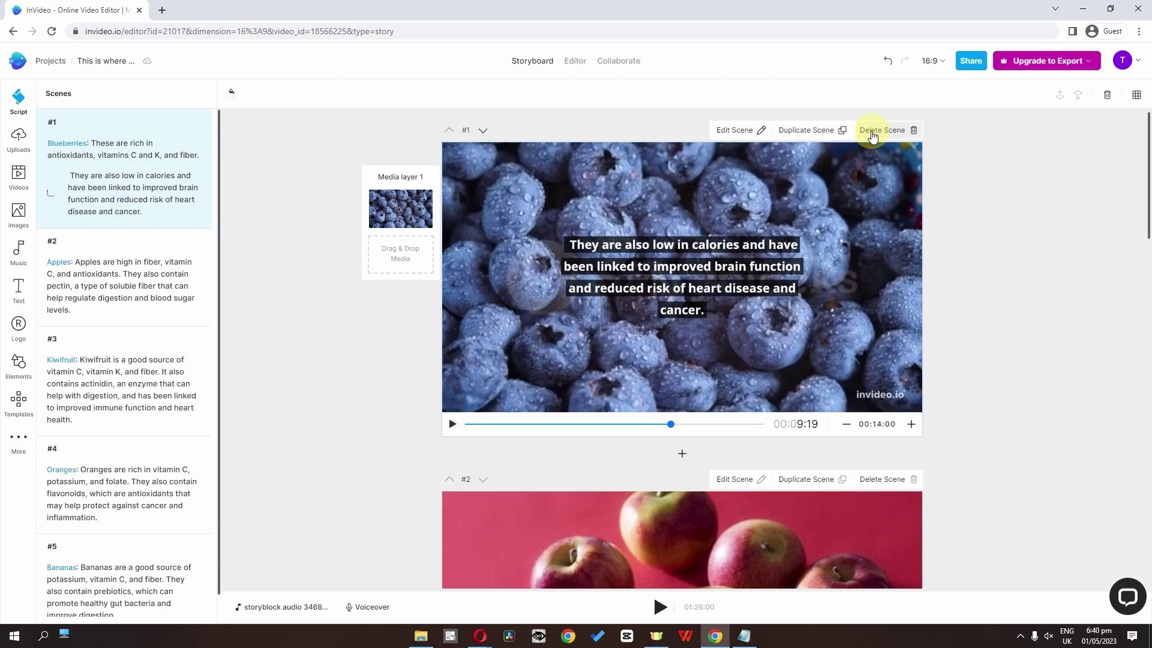
pyautogui.click(574, 67)
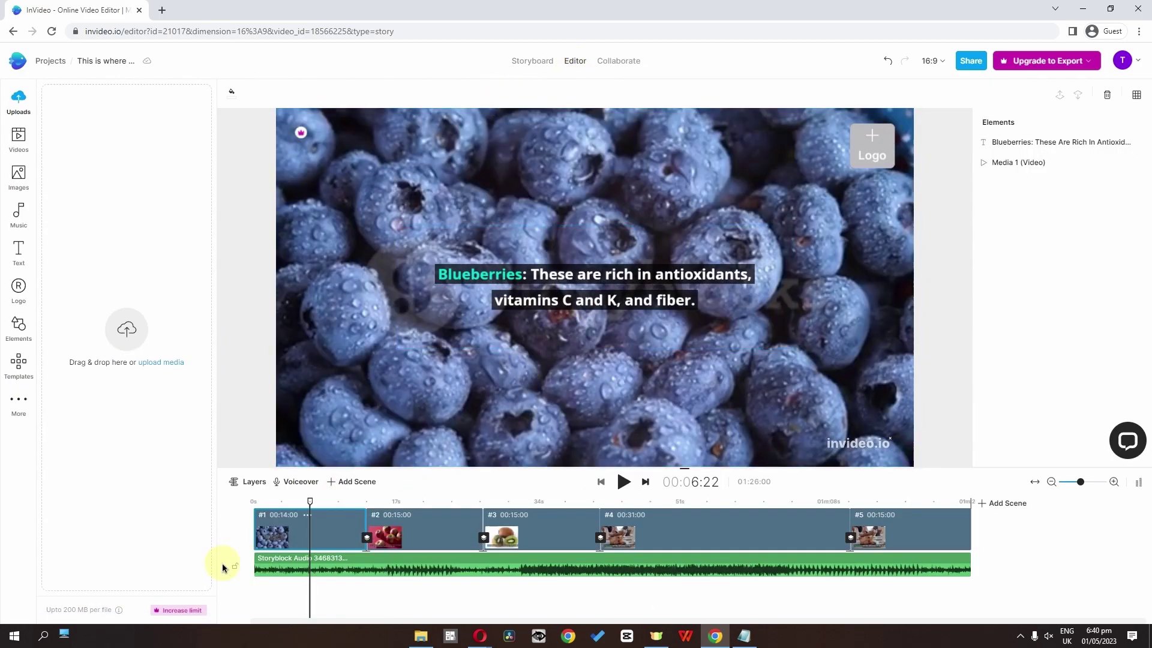
# - Apply a Slide Cube transition to all scenes and preview it between Kiwifruit and Oranges
pyautogui.moveTo(309, 501); pyautogui.dragTo(678, 523)
pyautogui.click(591, 529)
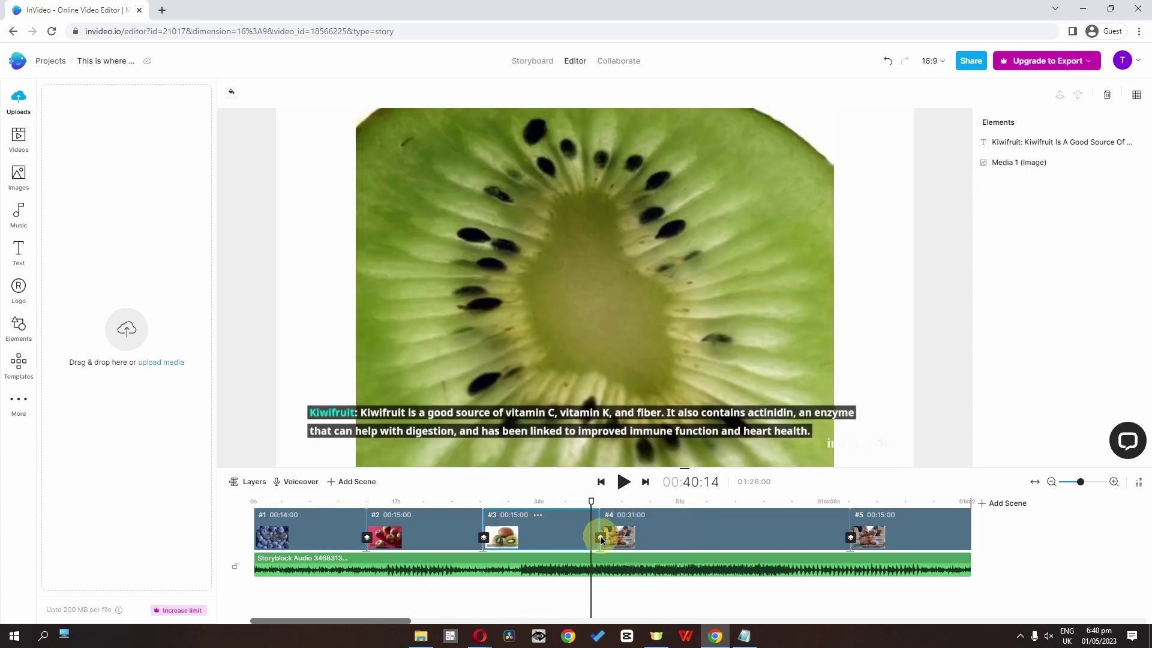
pyautogui.click(600, 538)
pyautogui.scroll(-1, 144, 401)
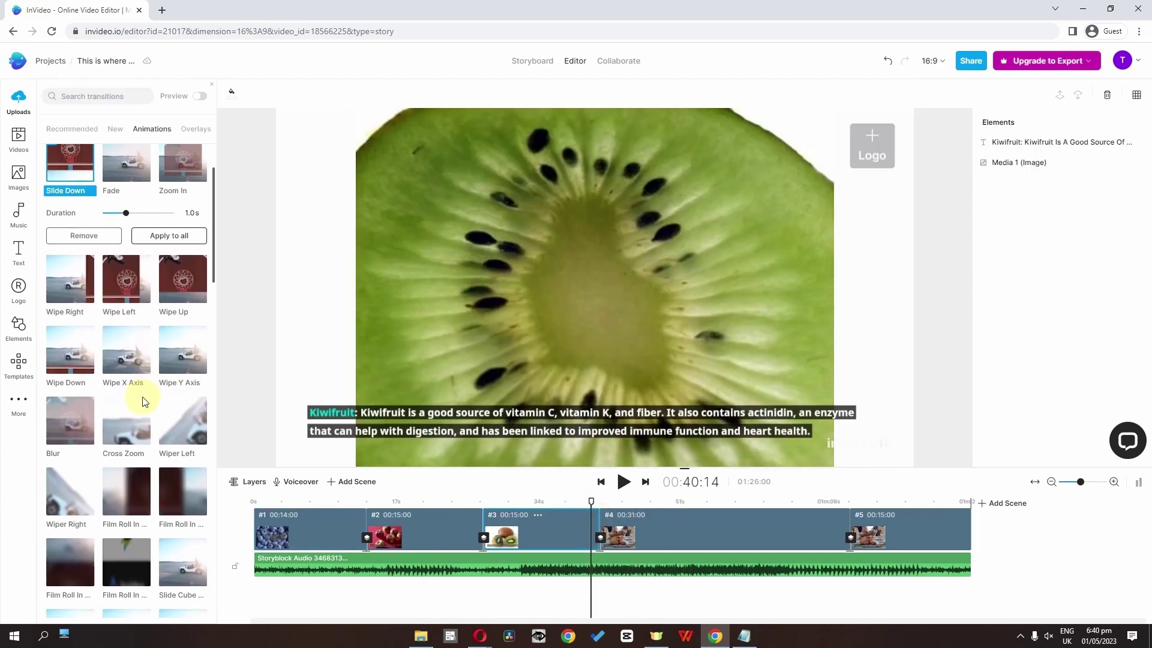
pyautogui.scroll(-4, 144, 420)
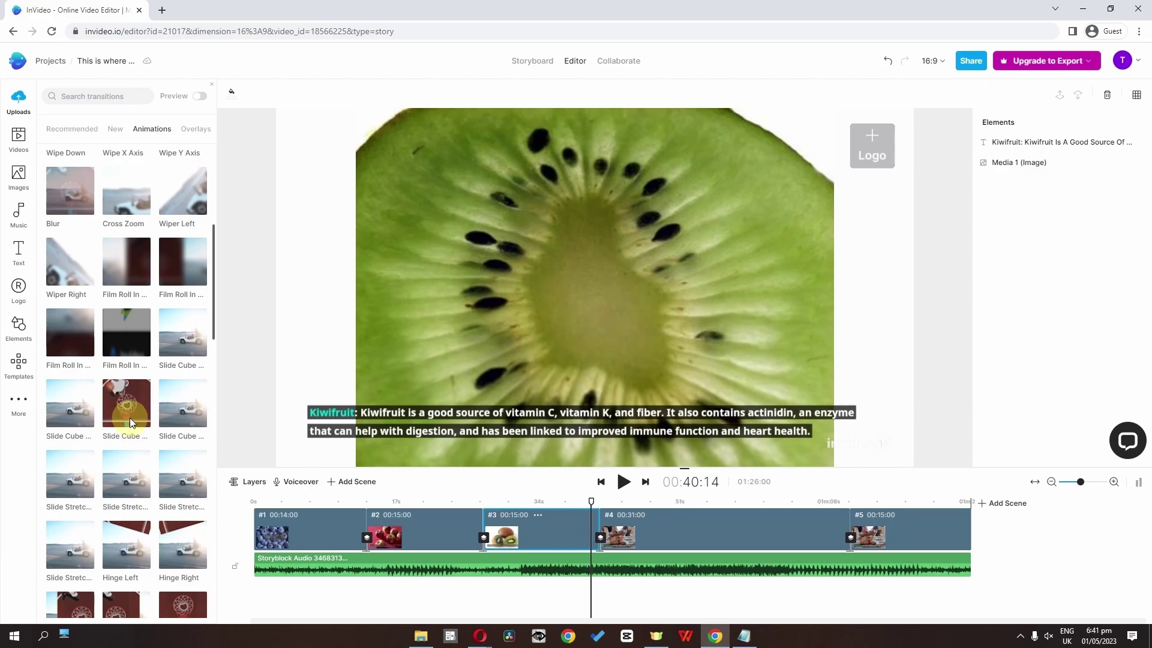
pyautogui.click(128, 416)
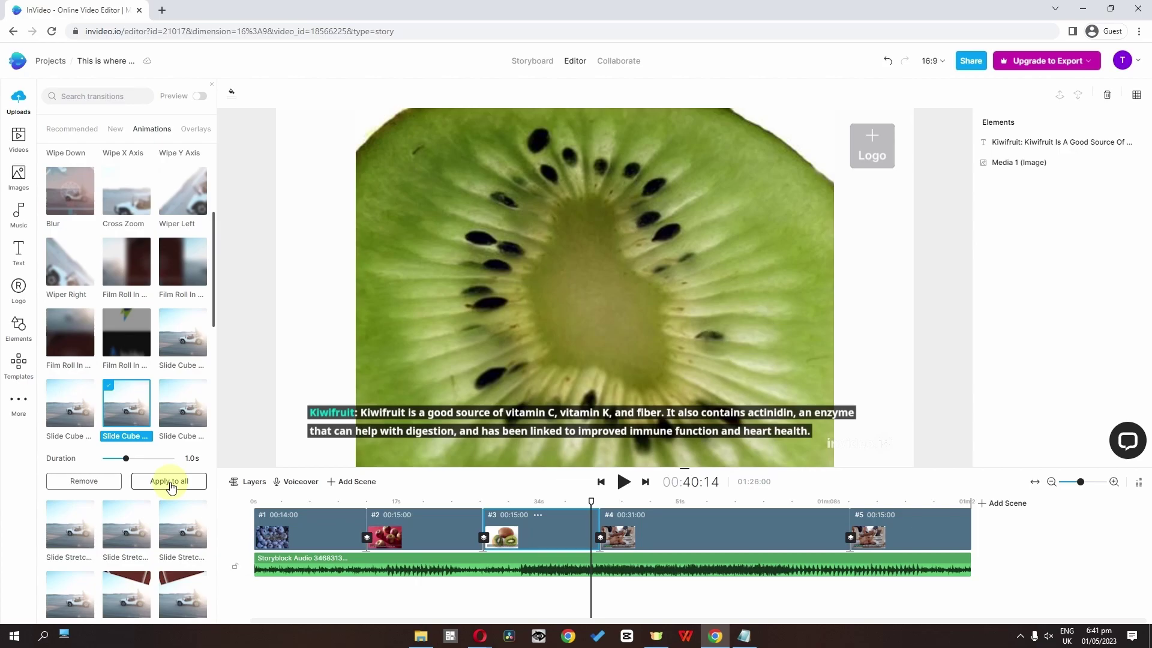
pyautogui.click(170, 483)
pyautogui.click(672, 368)
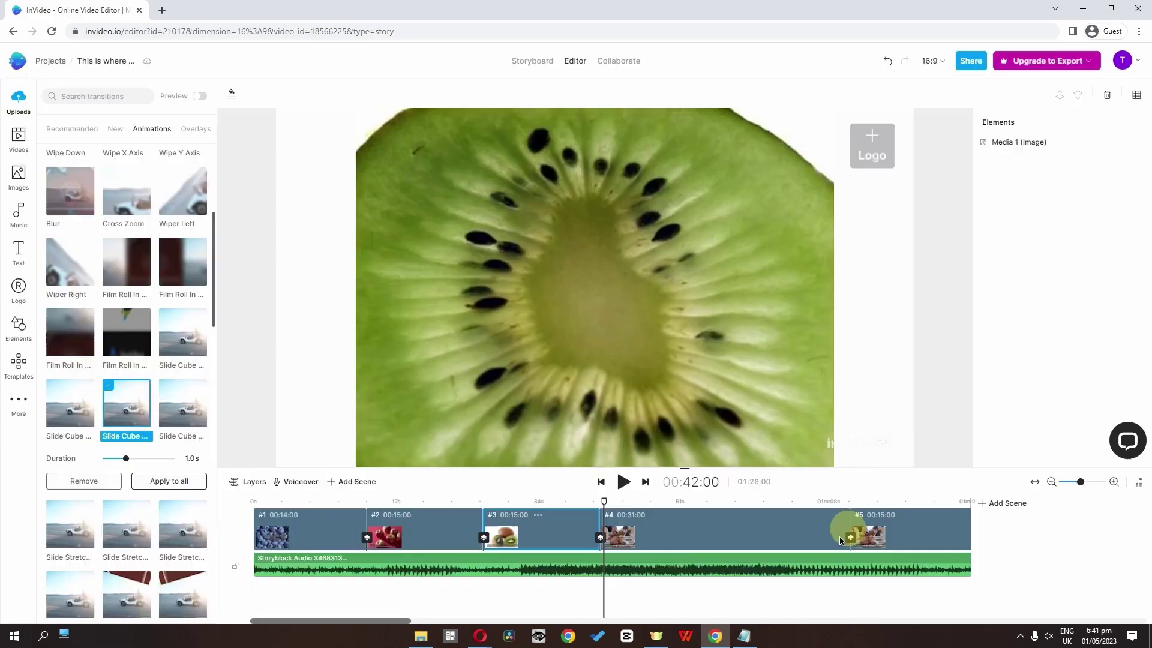
pyautogui.click(594, 502)
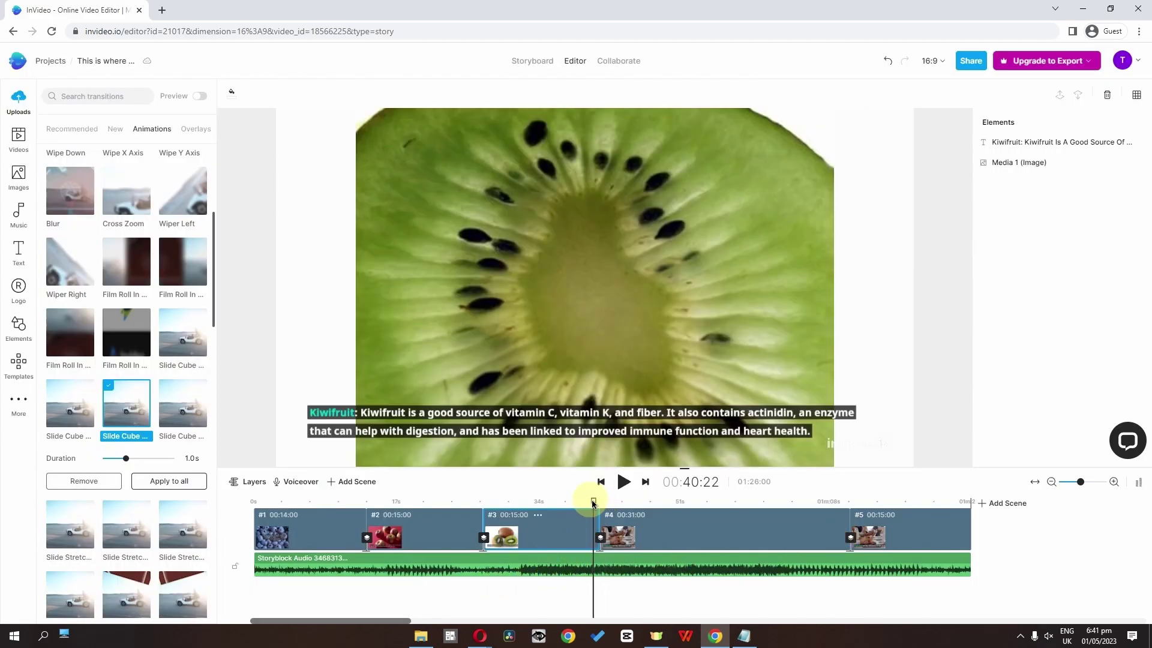
pyautogui.moveTo(593, 503); pyautogui.dragTo(664, 505)
pyautogui.click(321, 528)
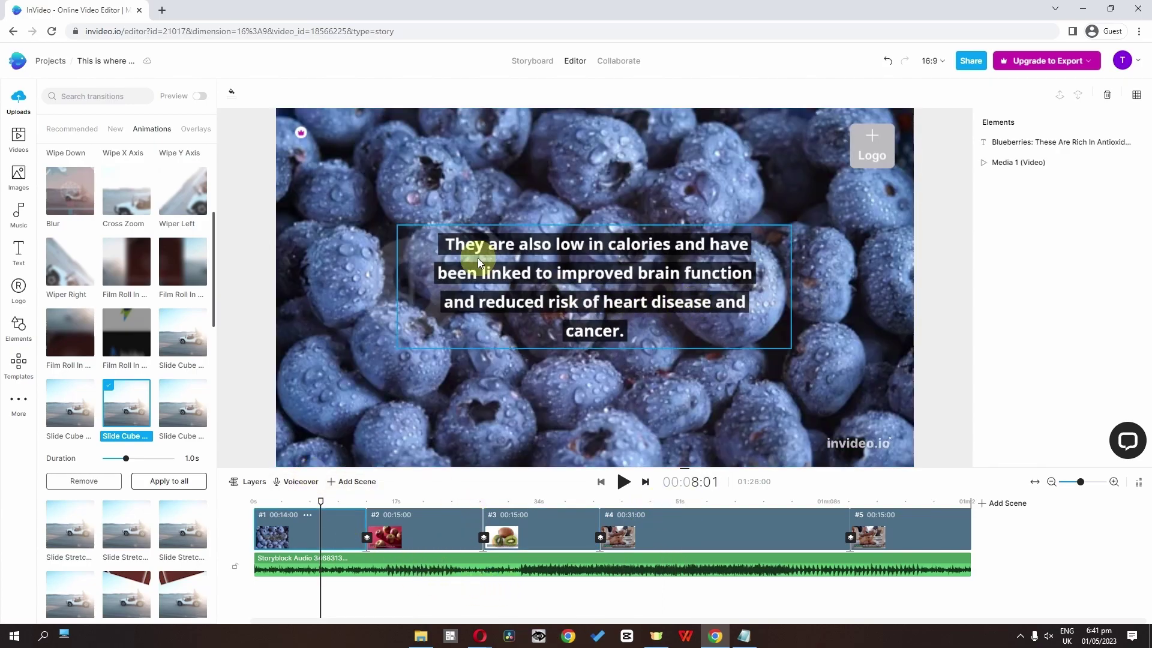
# - Generate a text-to-speech voiceover of the Blueberries text in the Matthew voice and add it
pyautogui.click(300, 481)
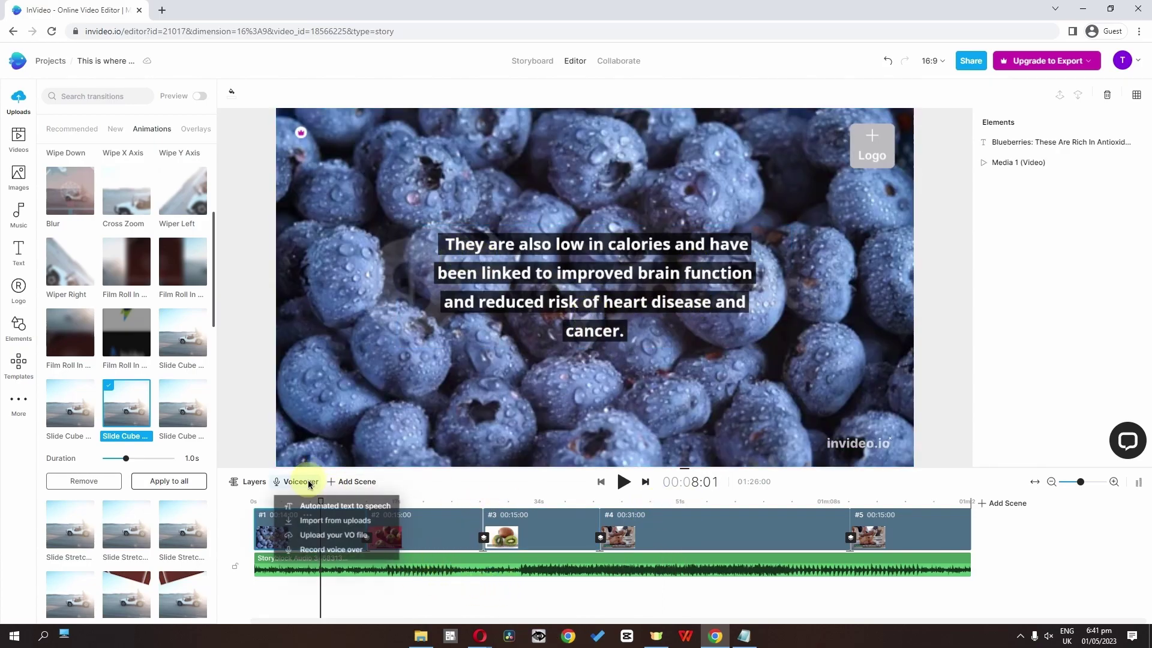
pyautogui.click(341, 507)
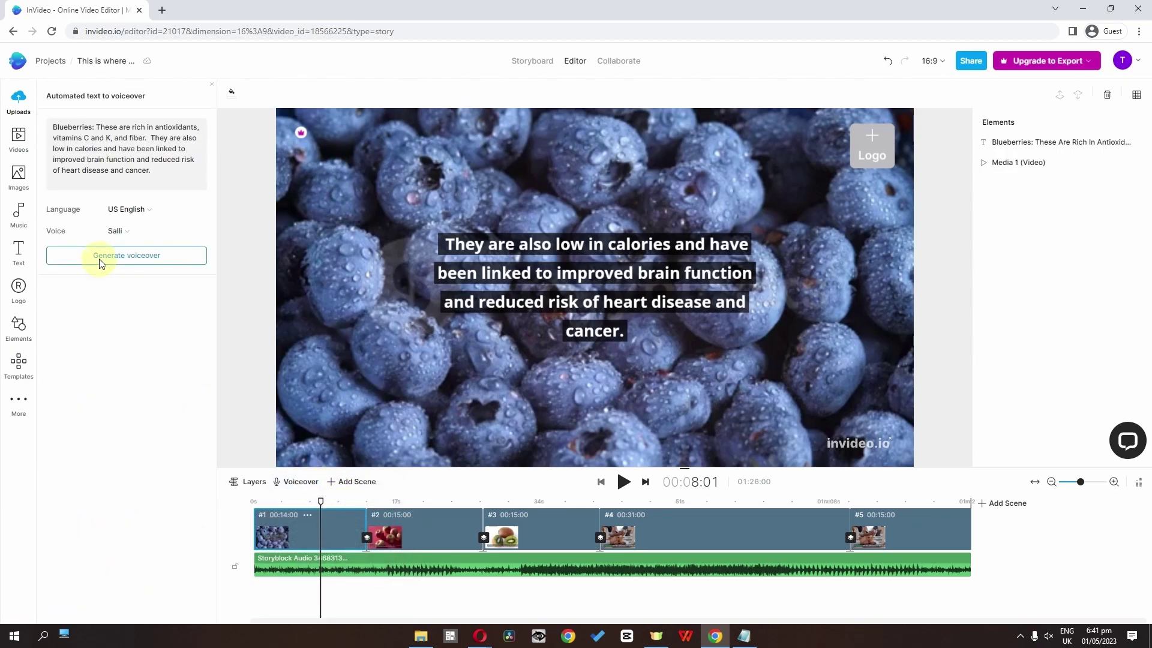
pyautogui.click(100, 257)
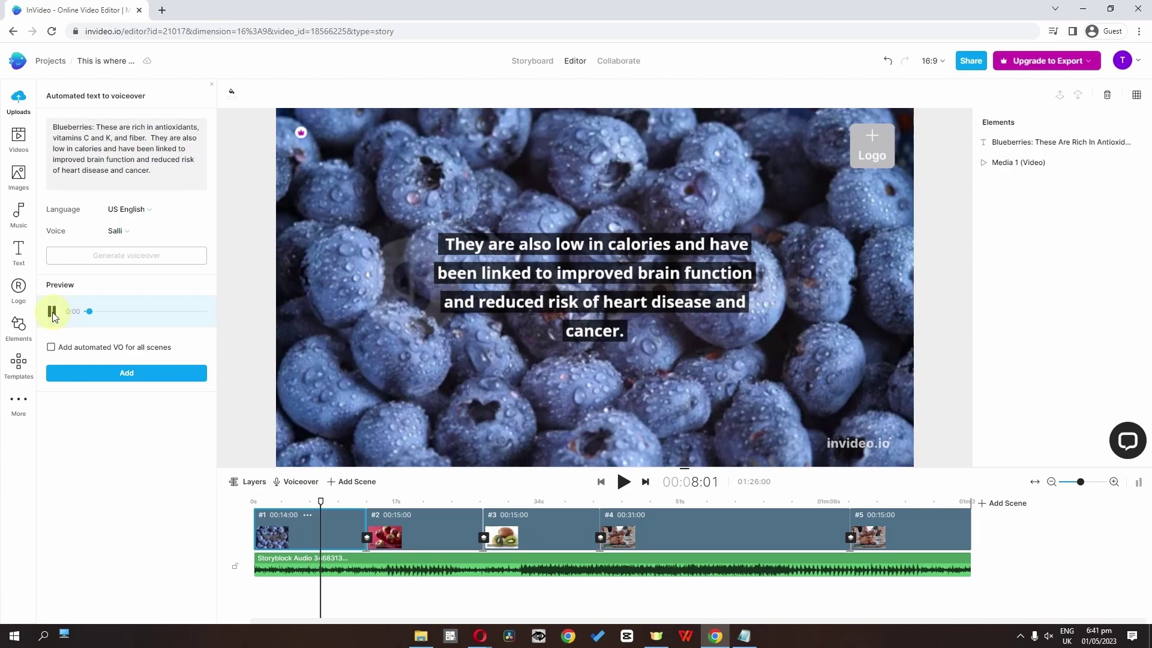
pyautogui.click(123, 233)
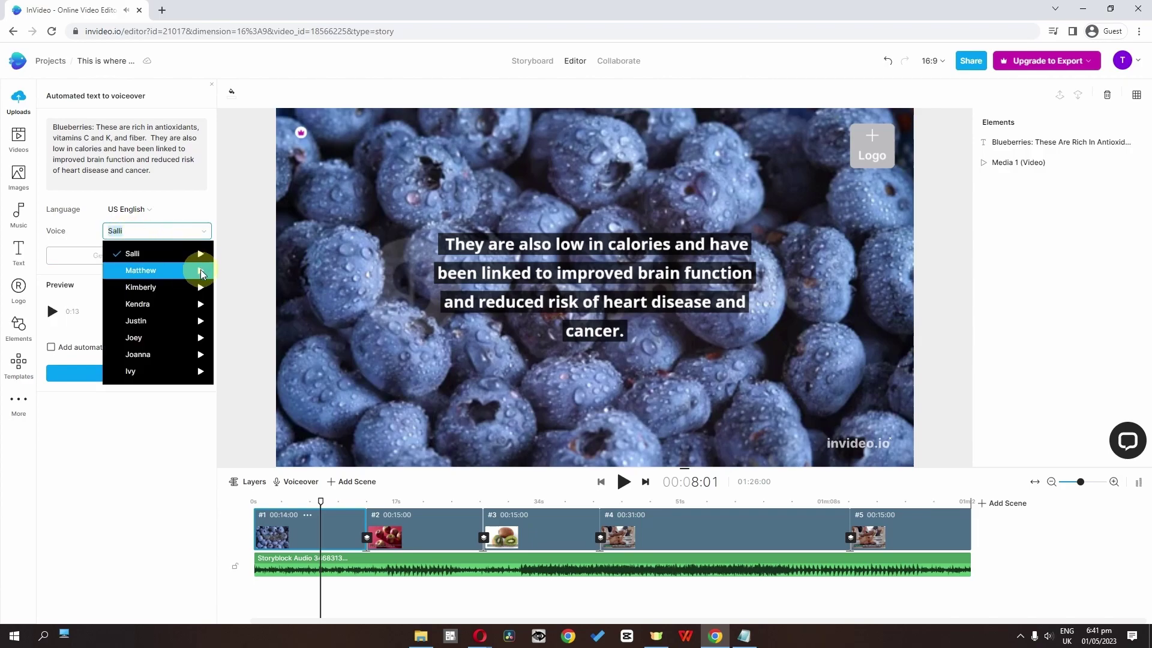
pyautogui.click(150, 270)
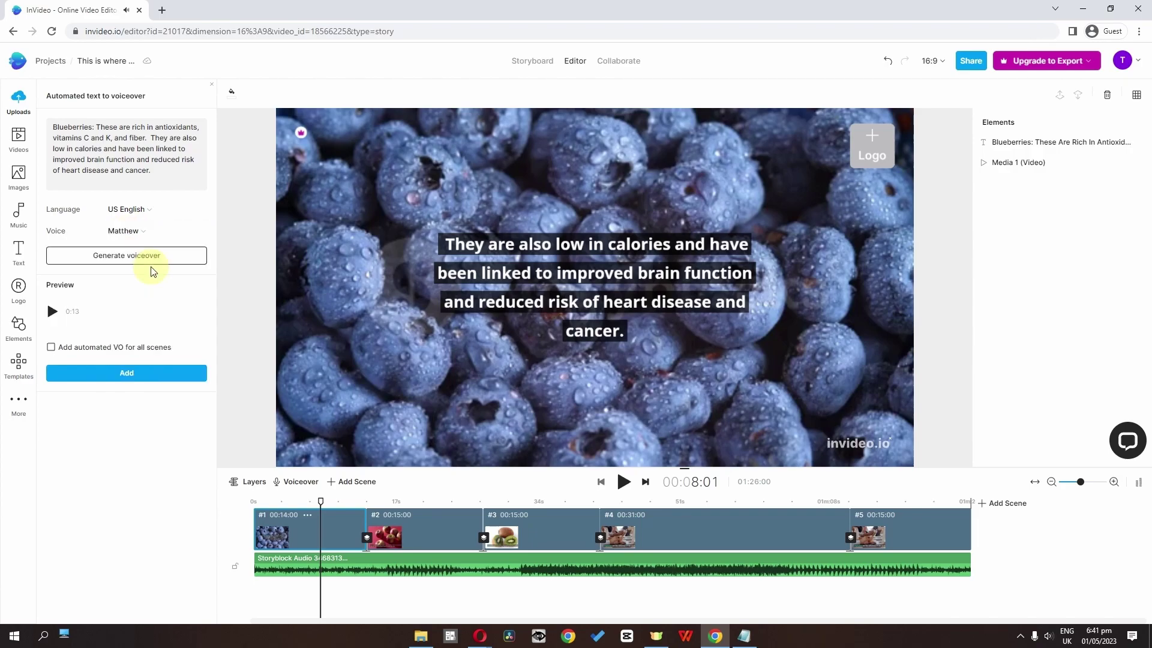
pyautogui.click(128, 256)
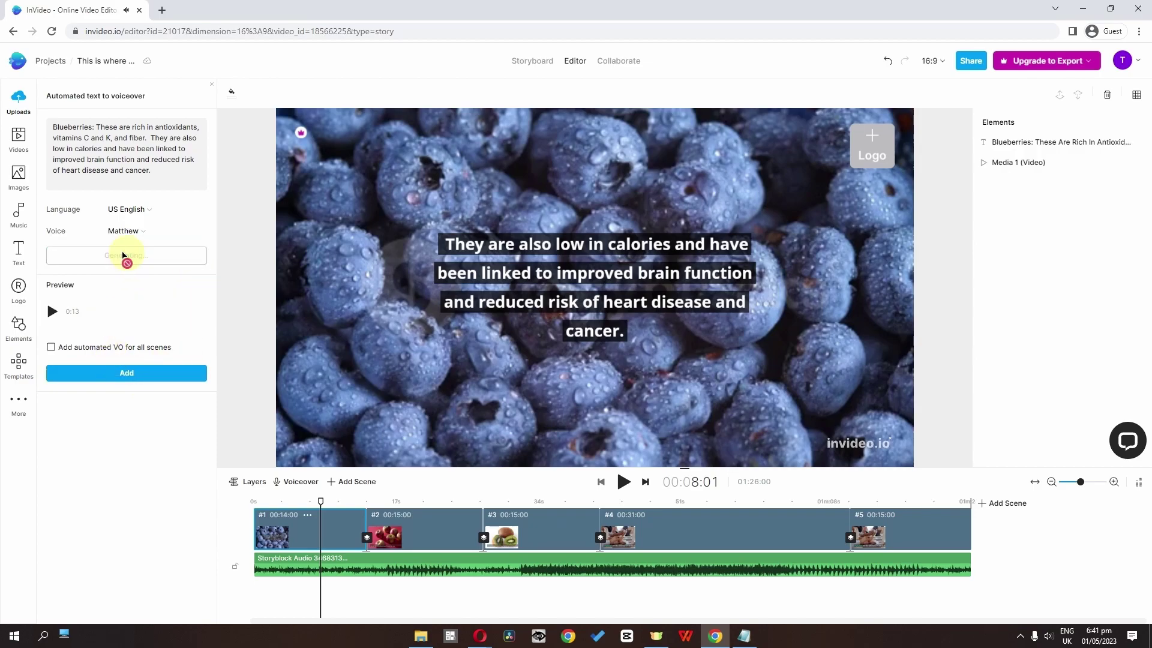
pyautogui.click(124, 375)
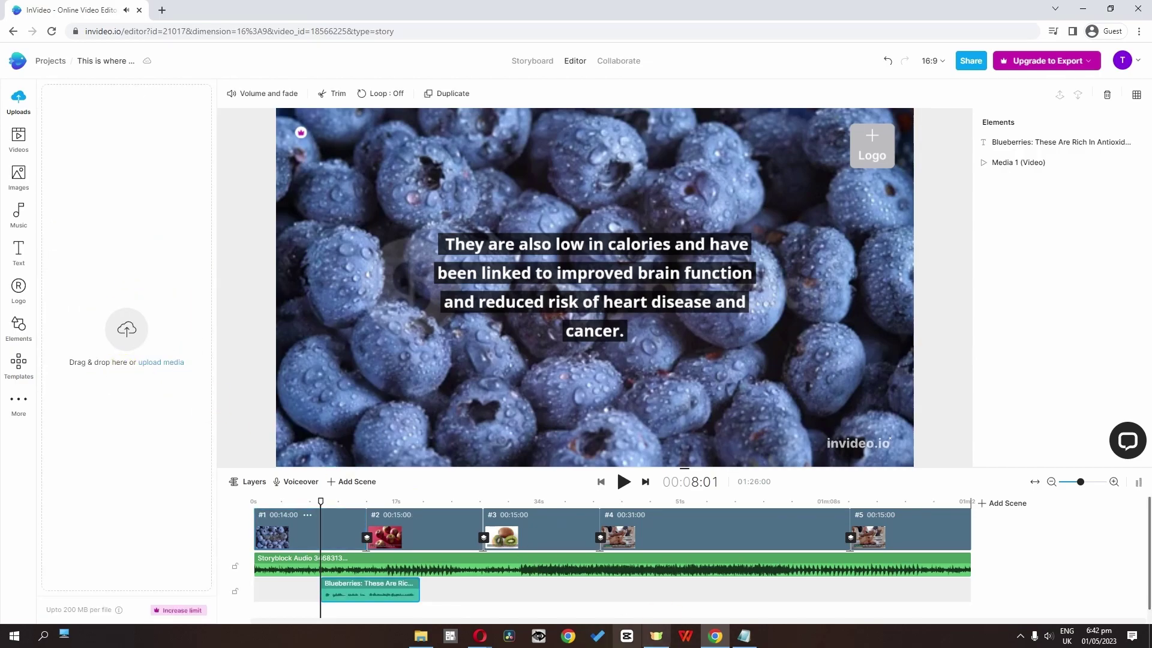
# - Move the voiceover clip to the start at 0s and delete the Storyblock background music
pyautogui.click(384, 605)
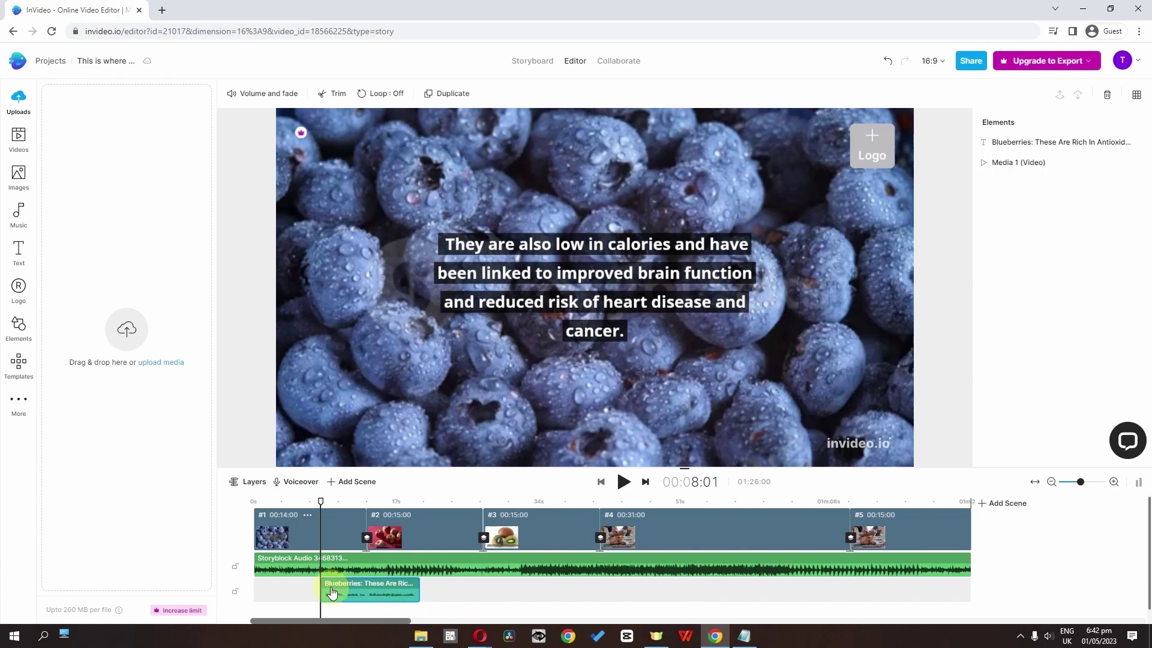
pyautogui.moveTo(321, 502); pyautogui.dragTo(285, 501)
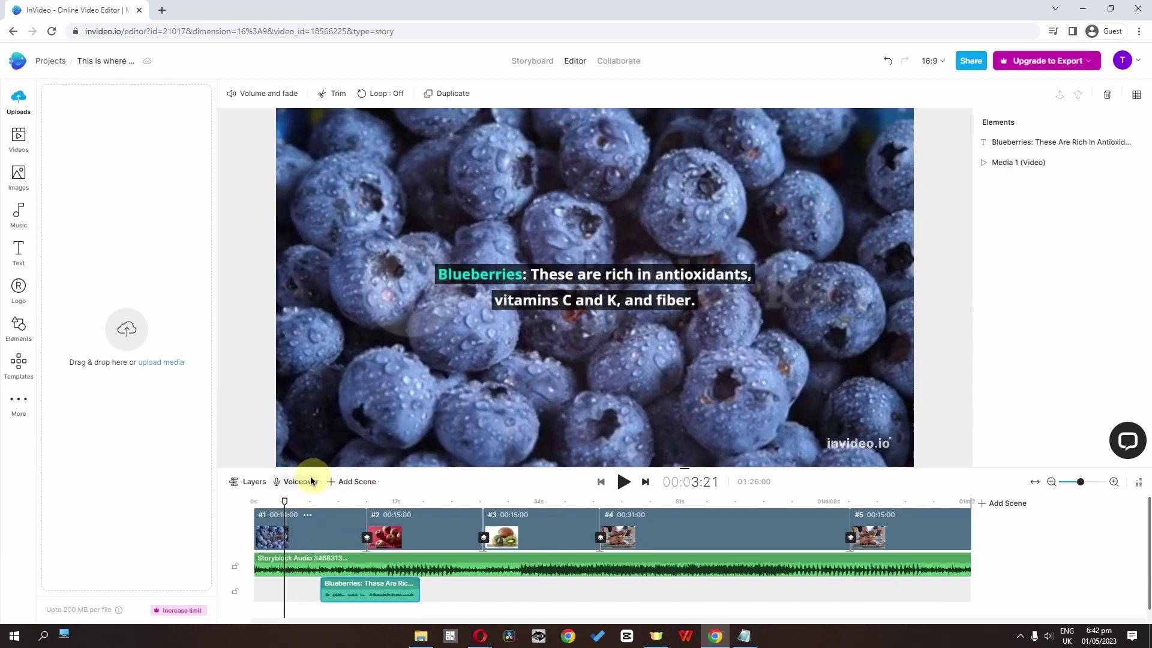
pyautogui.click(345, 571)
pyautogui.moveTo(353, 585); pyautogui.dragTo(294, 583)
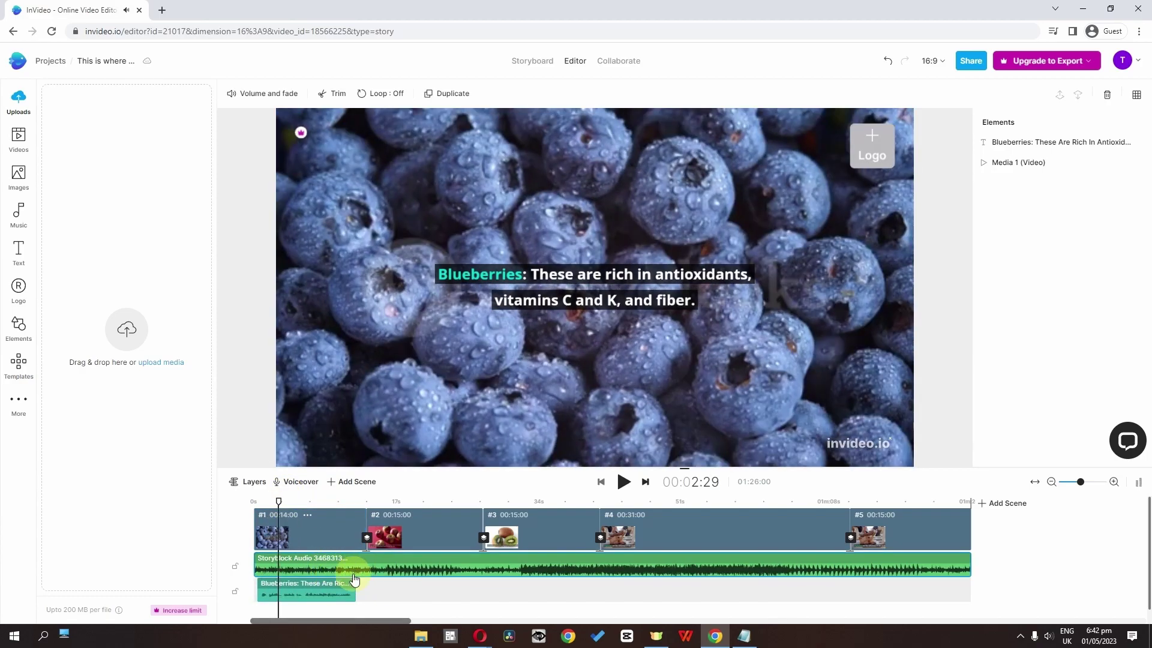
pyautogui.rightClick(354, 579)
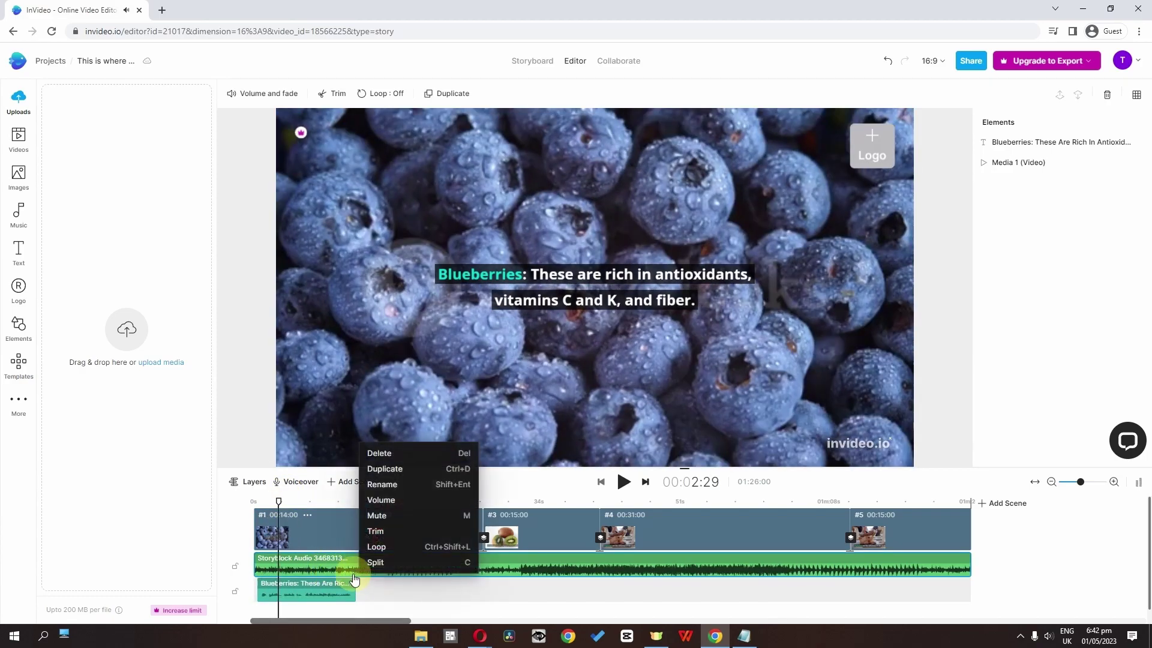
pyautogui.click(387, 459)
# - Split the Blueberries voiceover into two clips at the playhead
pyautogui.click(281, 517)
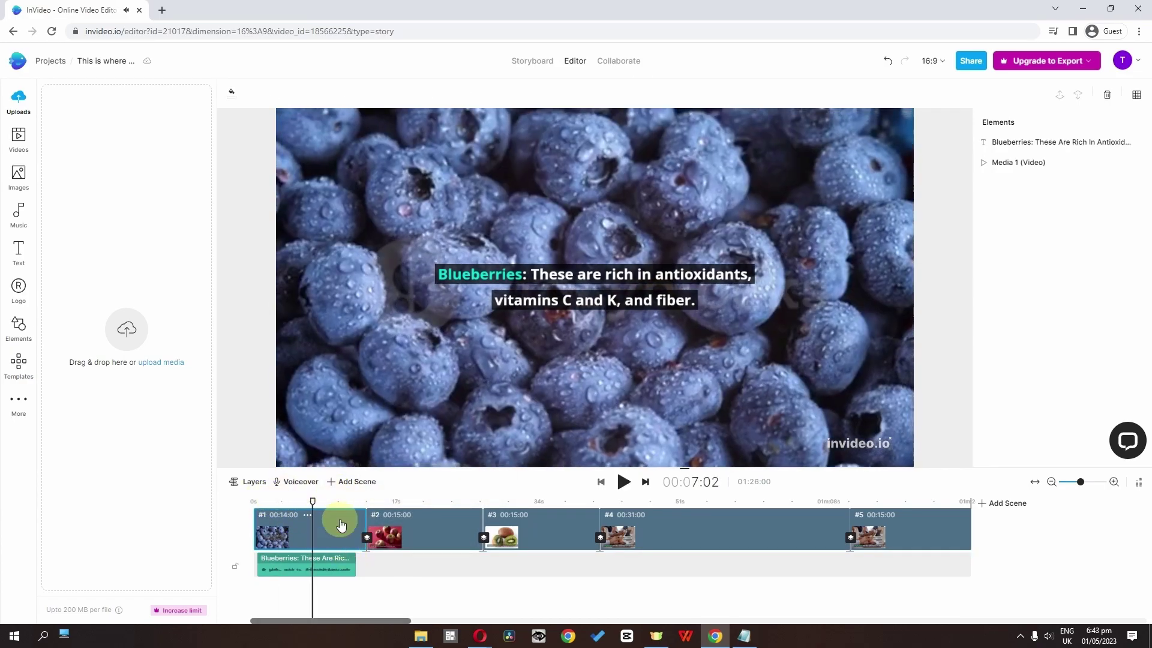
pyautogui.click(304, 567)
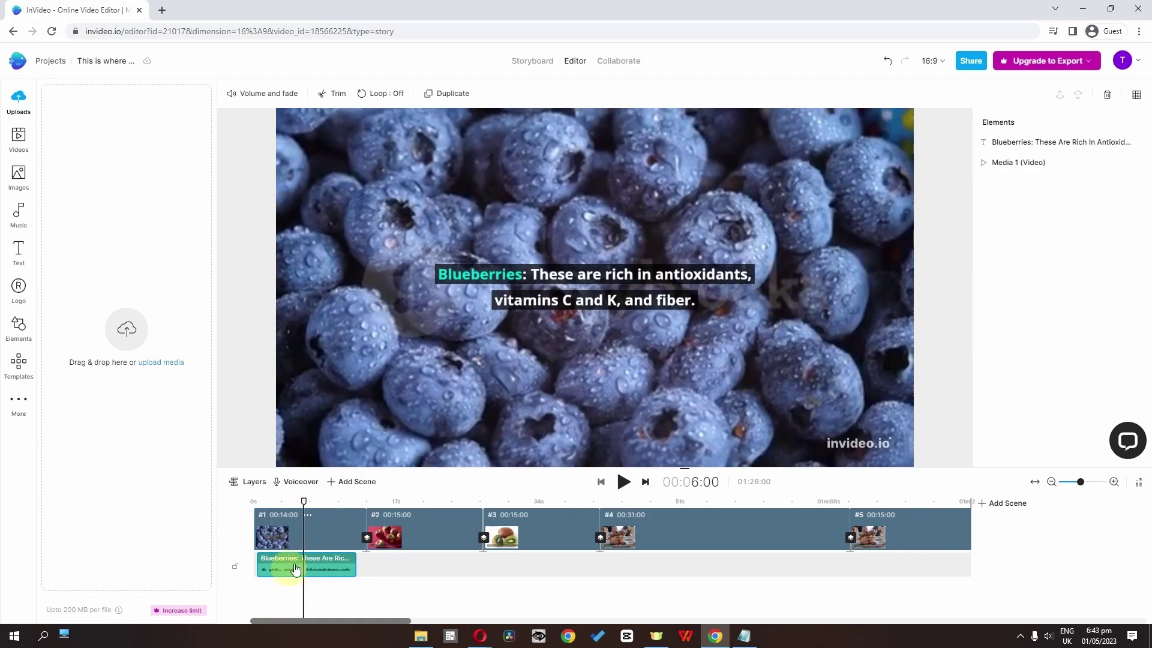
pyautogui.rightClick(320, 568)
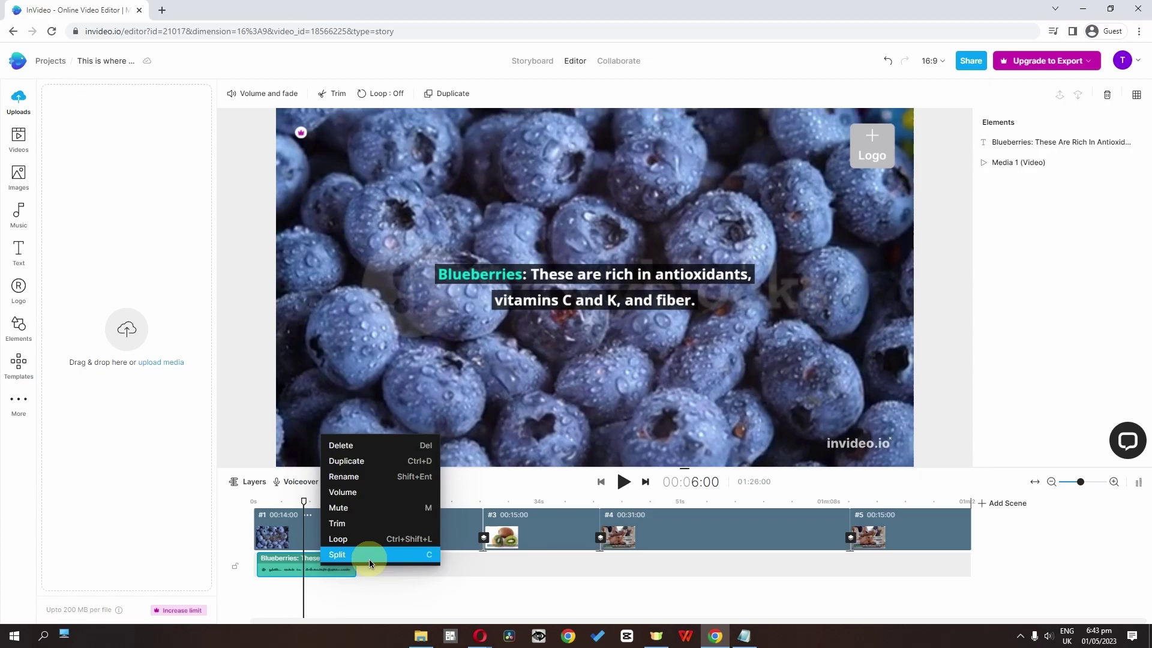
pyautogui.click(369, 555)
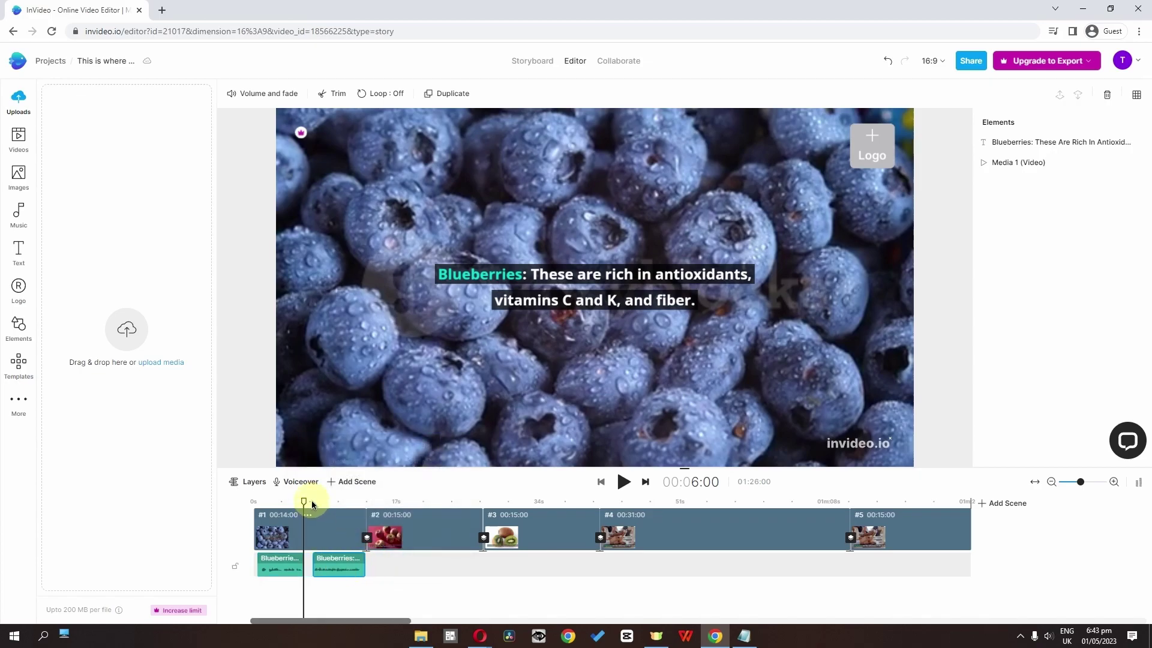
pyautogui.moveTo(306, 505)
pyautogui.mouseDown()
pyautogui.moveTo(321, 507)
pyautogui.moveTo(309, 504)
pyautogui.mouseUp()
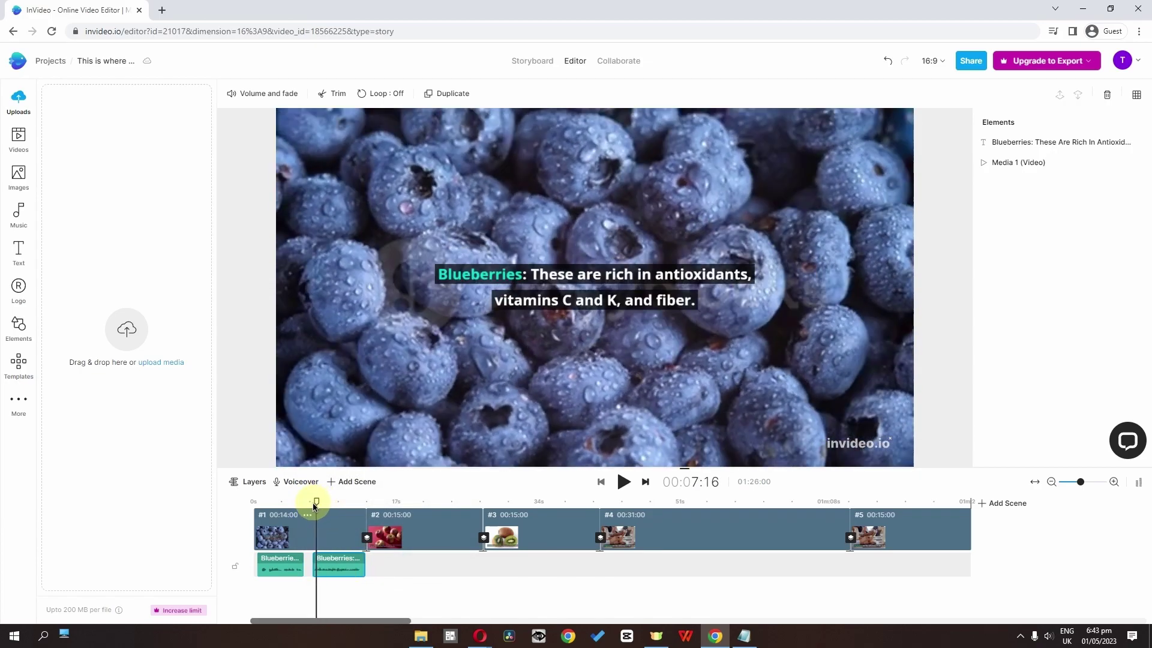
# - Shift the second Blueberries voiceover piece slightly later and play back to check timing
pyautogui.click(334, 561)
pyautogui.click(318, 503)
pyautogui.press('space')
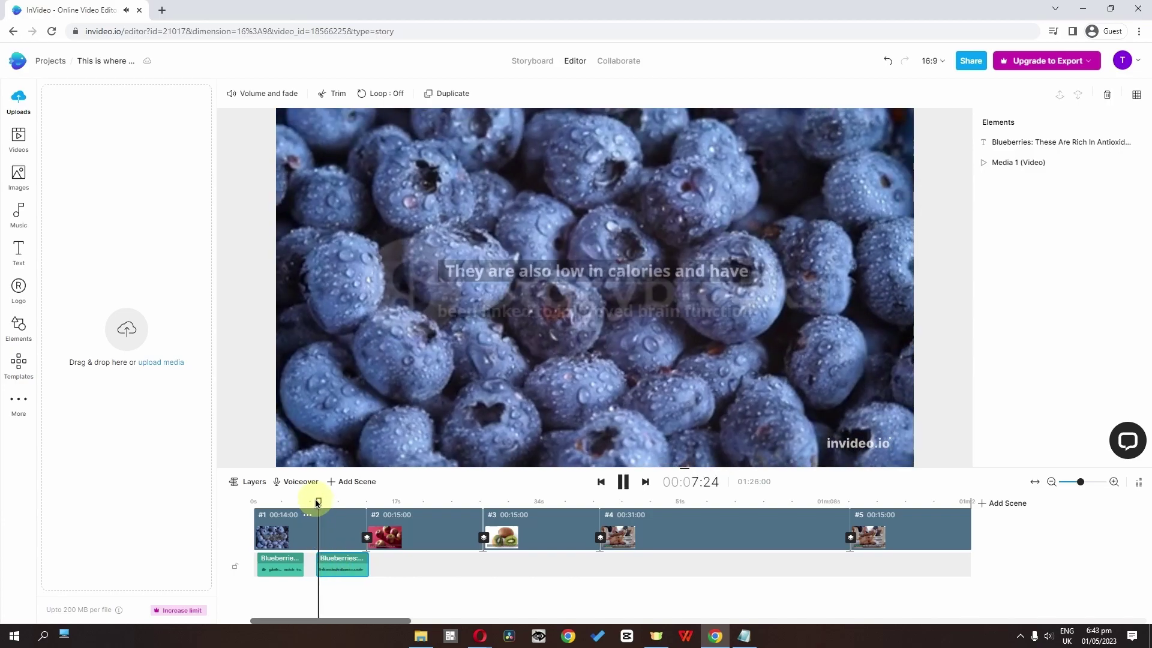
pyautogui.press('space')
# - Add a Matthew text-to-speech voiceover of the Apples caption to scene 2
pyautogui.click(395, 530)
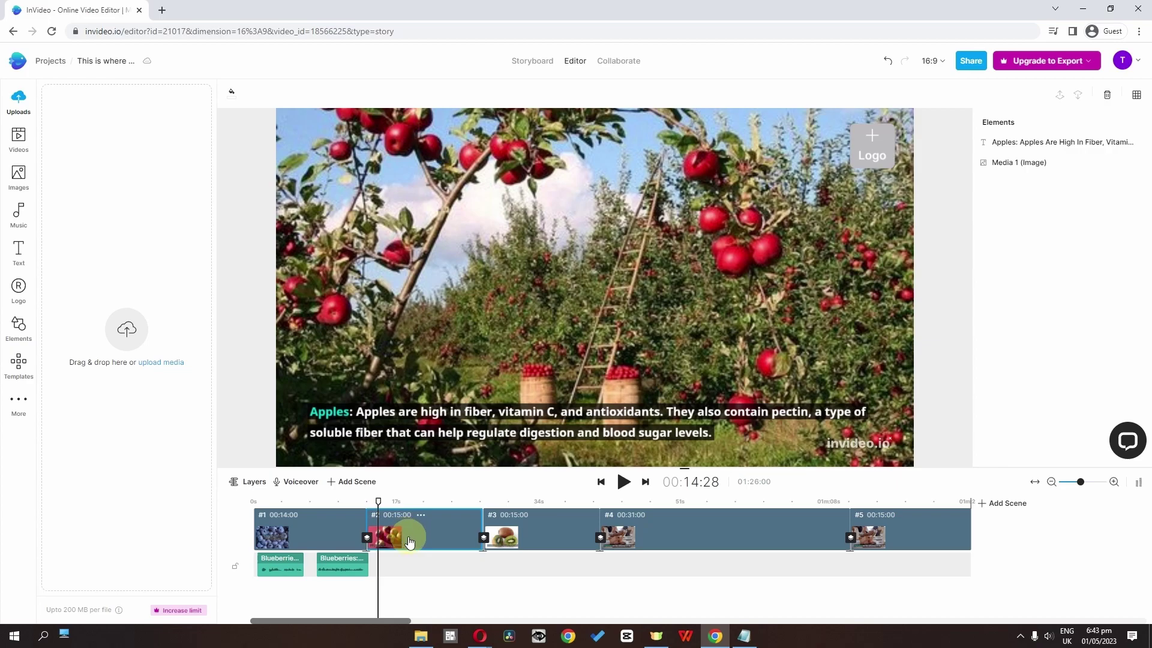
pyautogui.click(283, 484)
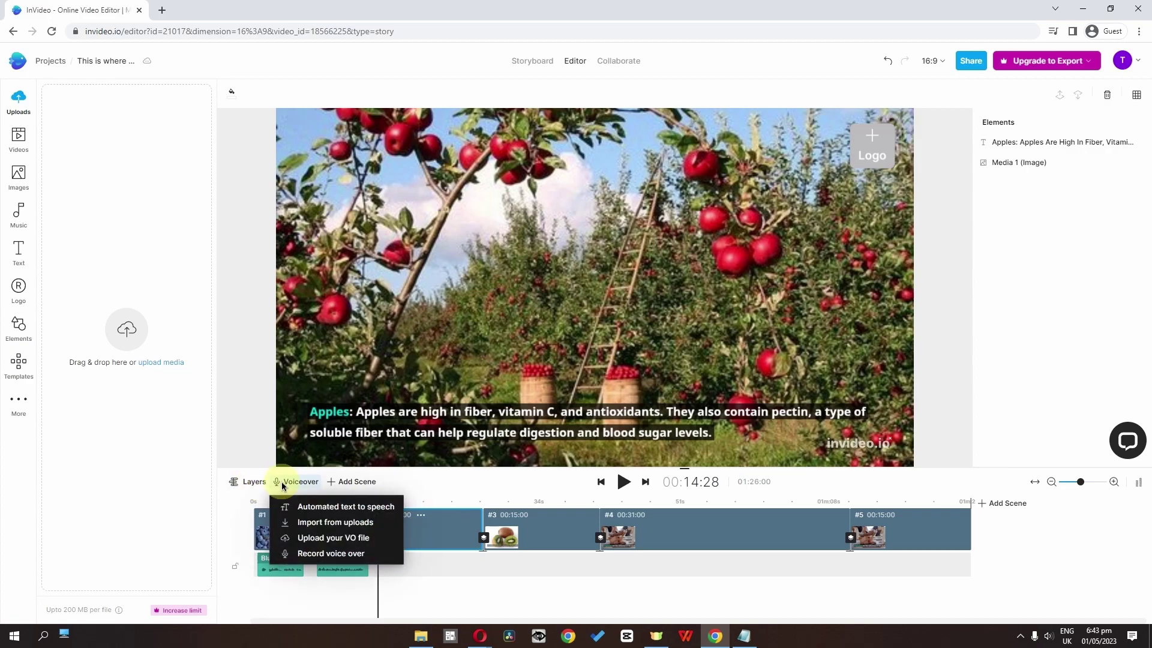
pyautogui.click(345, 507)
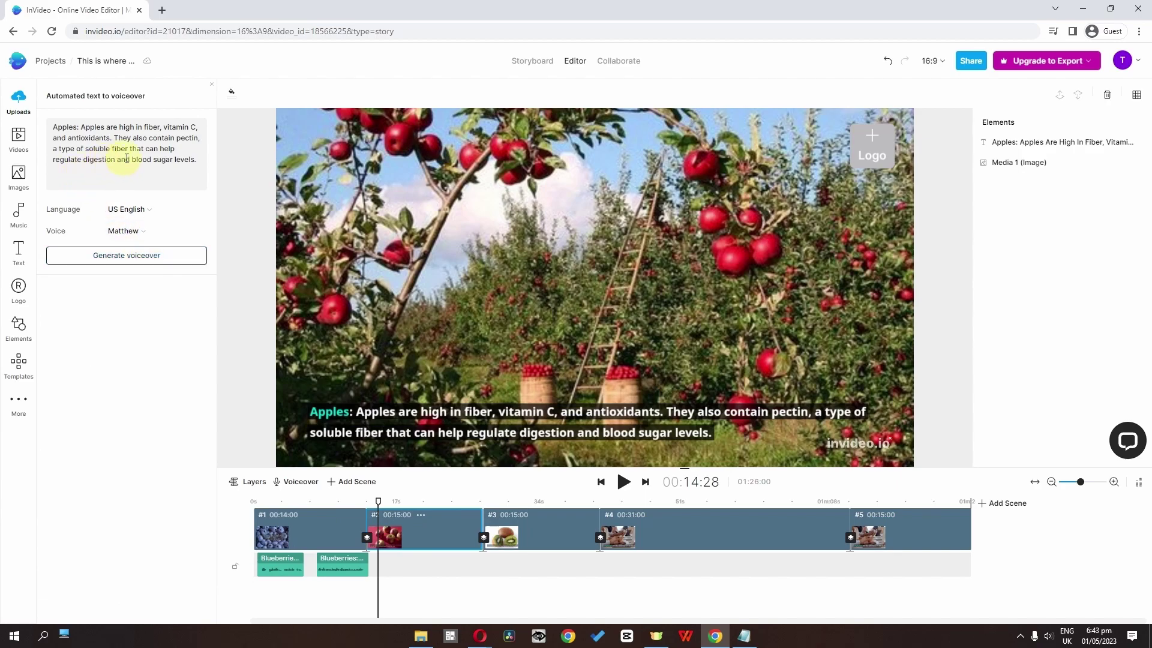
pyautogui.click(135, 257)
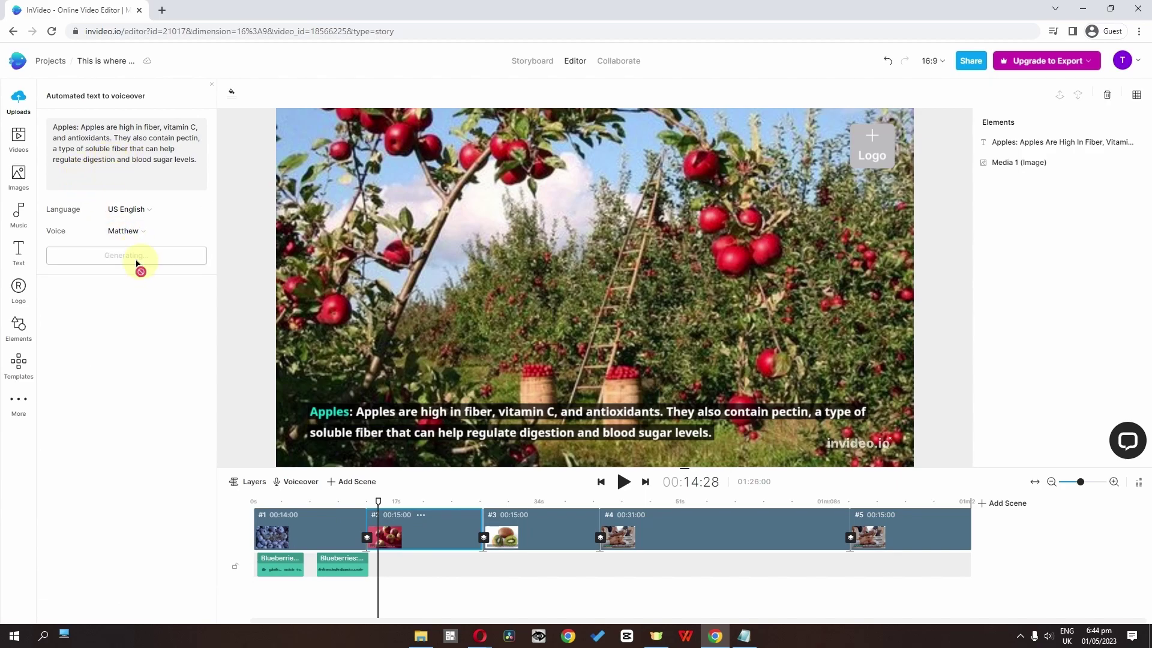
pyautogui.click(117, 372)
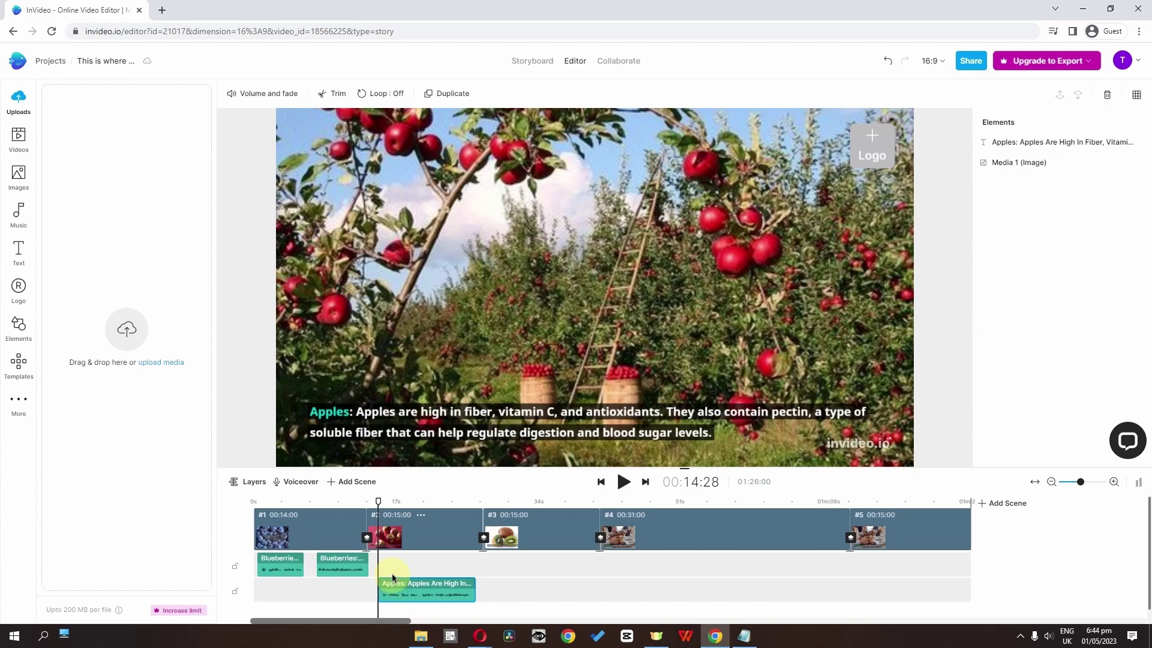
pyautogui.click(483, 513)
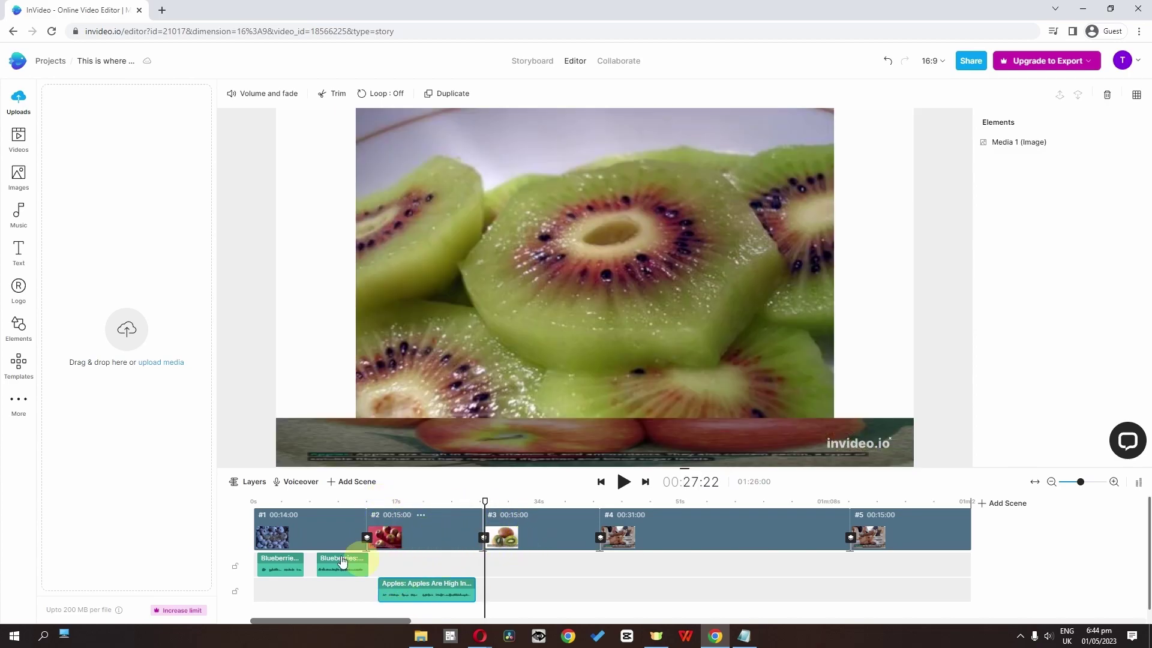
pyautogui.moveTo(484, 502); pyautogui.dragTo(326, 503)
pyautogui.click(301, 482)
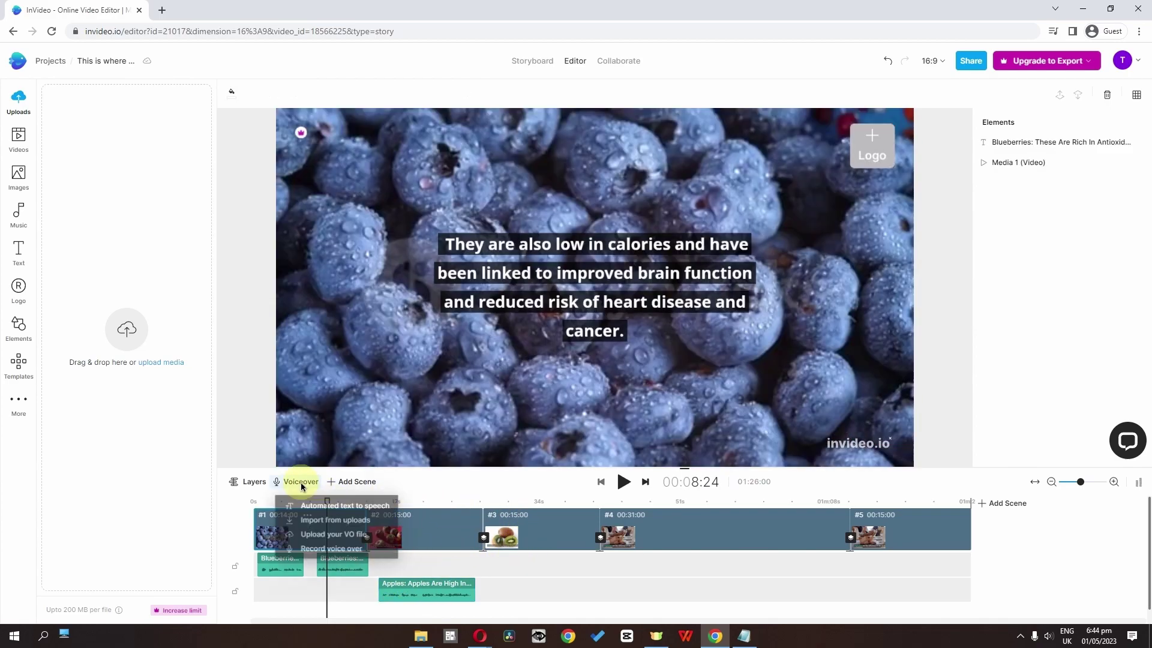
pyautogui.click(355, 549)
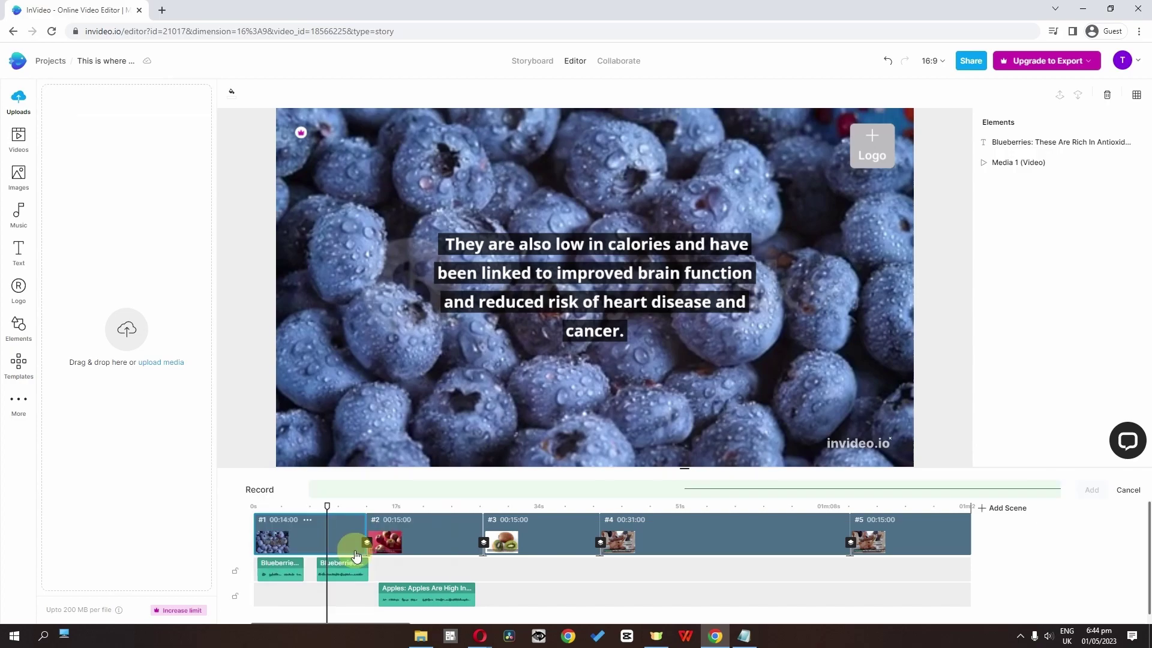
pyautogui.click(186, 99)
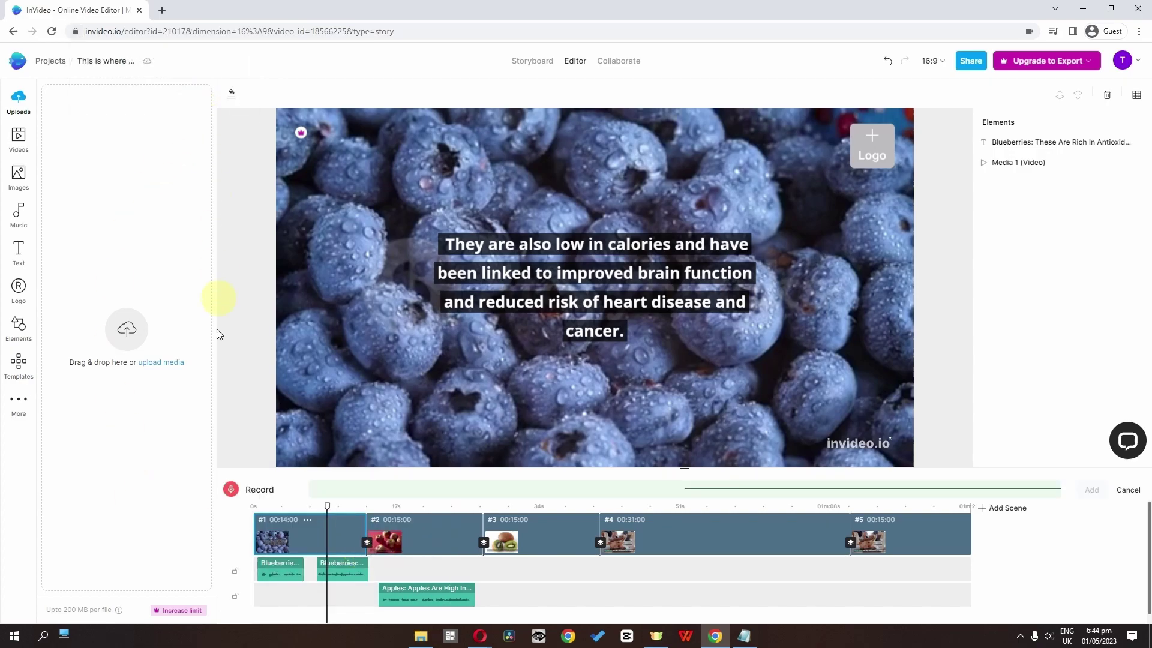
pyautogui.click(231, 489)
pyautogui.click(231, 489)
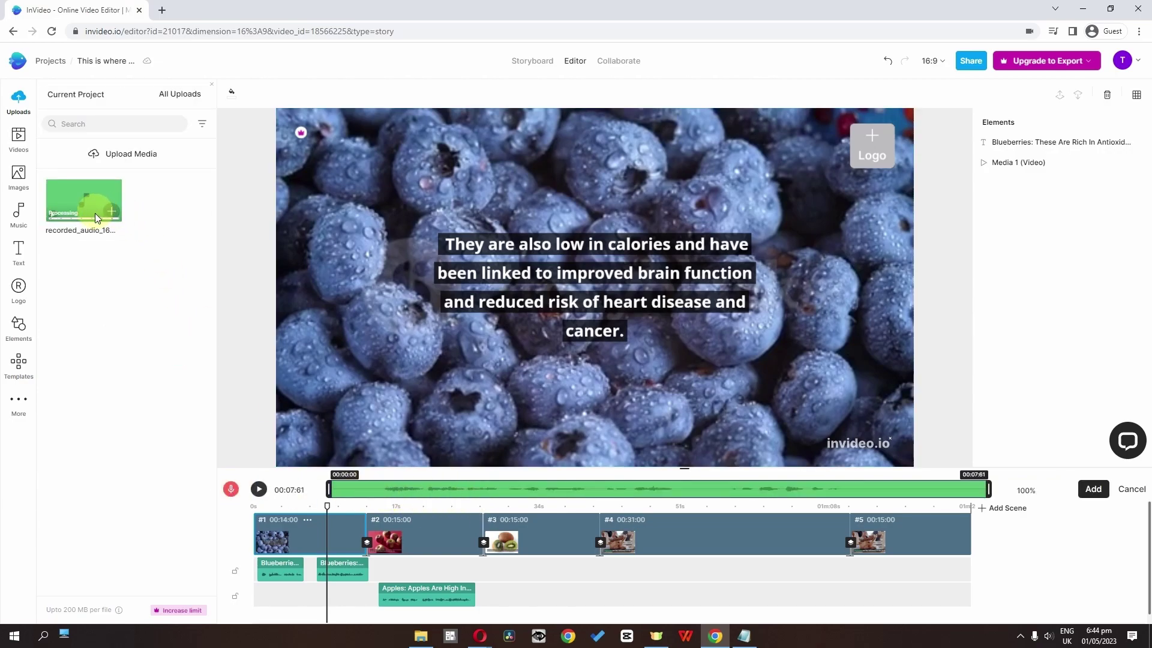
pyautogui.moveTo(73, 213)
pyautogui.mouseDown()
pyautogui.moveTo(487, 572)
pyautogui.moveTo(99, 345)
pyautogui.moveTo(75, 216)
pyautogui.mouseUp()
pyautogui.rightClick(74, 214)
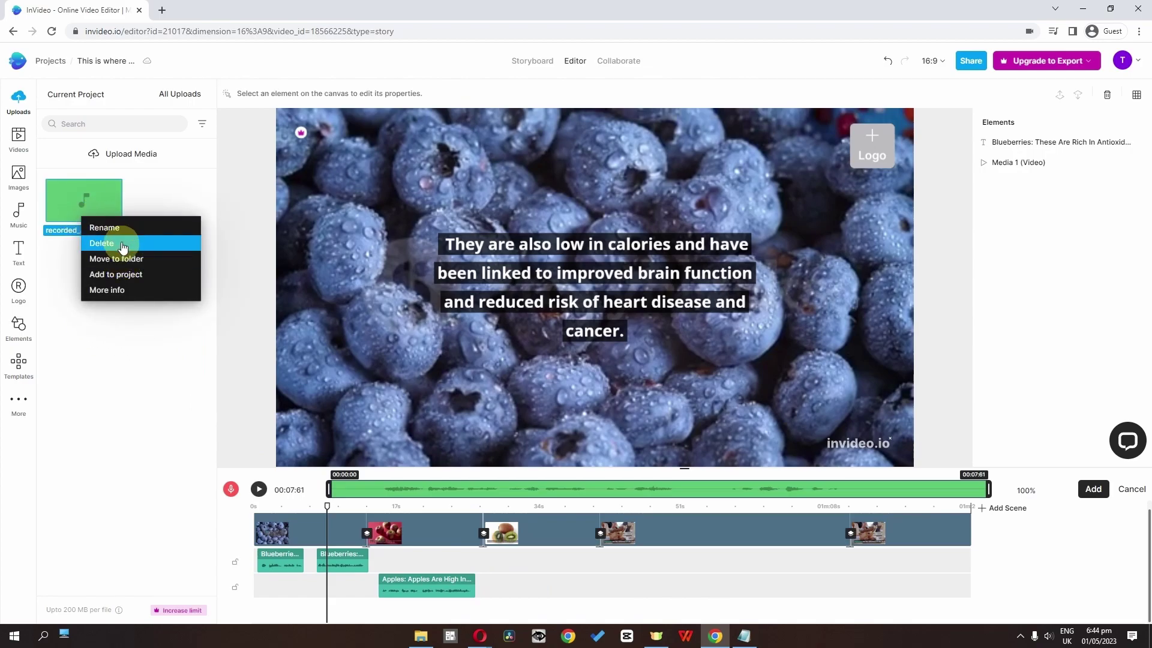
pyautogui.click(104, 242)
pyautogui.click(668, 363)
pyautogui.click(1132, 489)
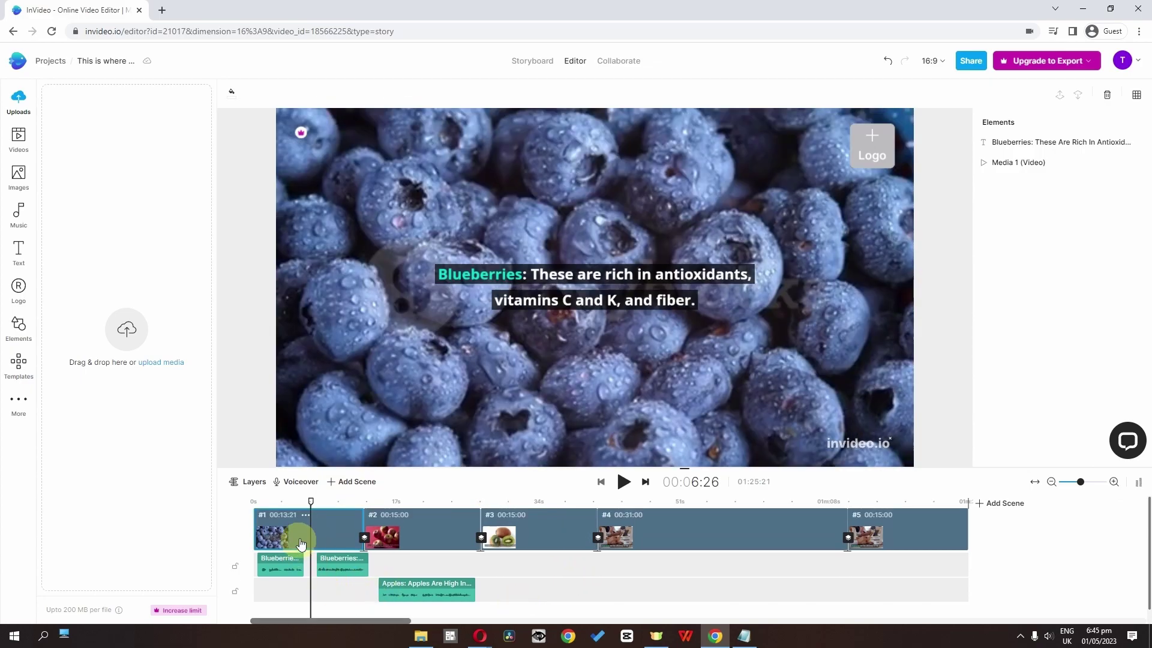
# - Show the blueberry scene's layer tracks and position the playhead near six seconds
pyautogui.rightClick(304, 539)
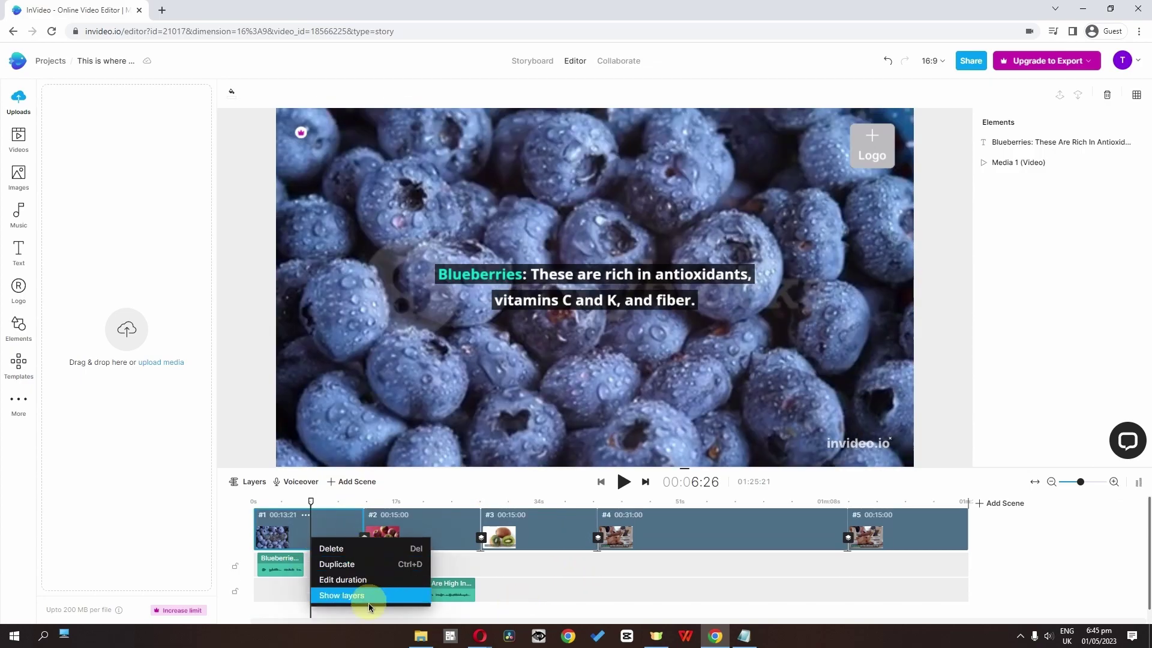
pyautogui.click(322, 501)
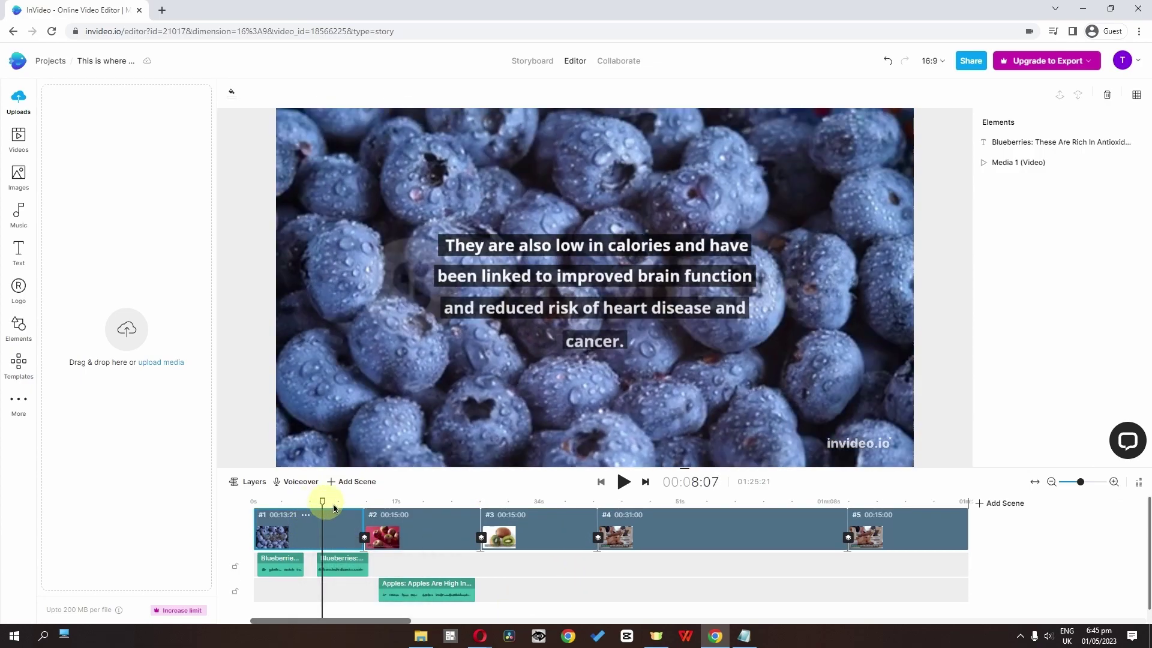
pyautogui.moveTo(363, 516); pyautogui.dragTo(364, 517)
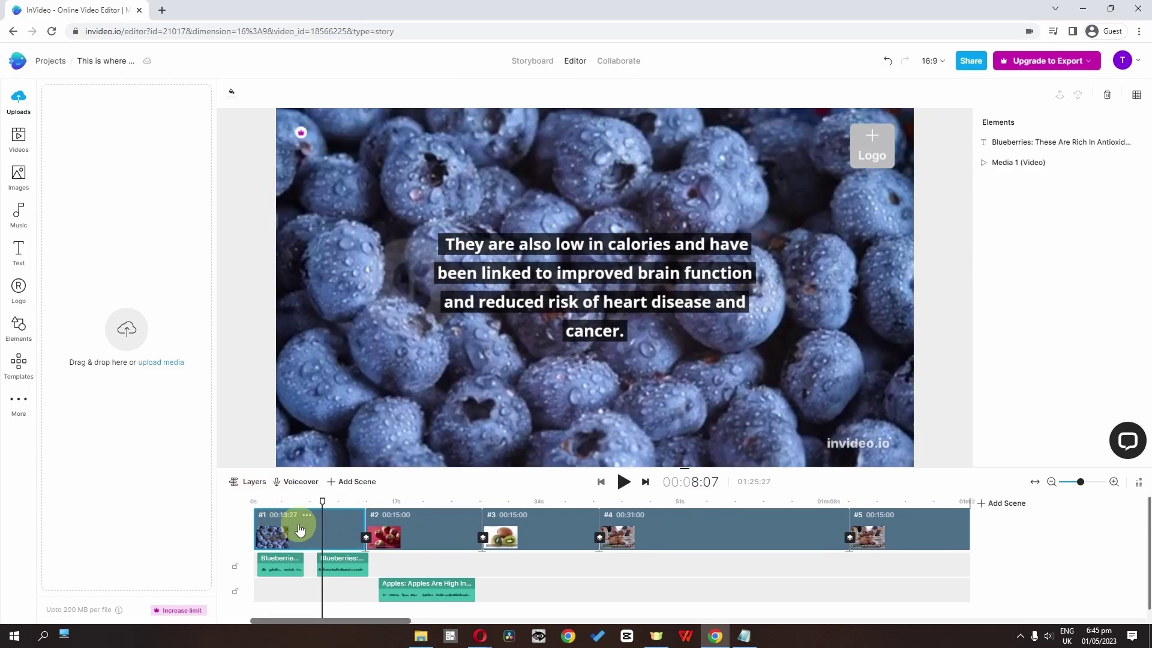
pyautogui.click(244, 491)
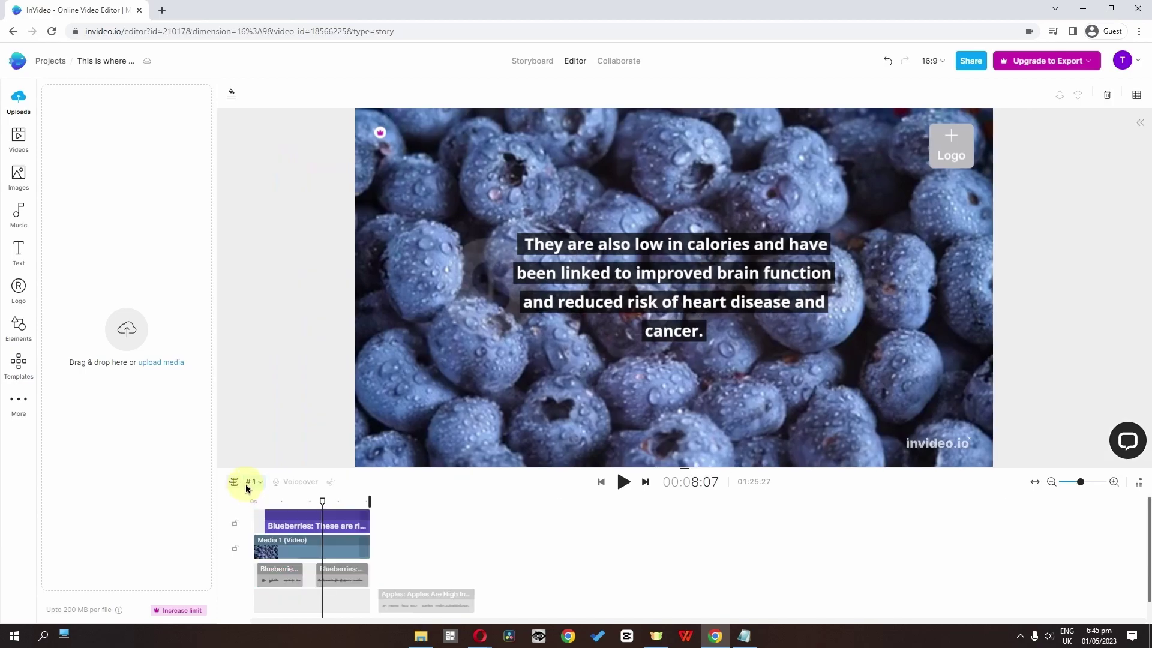
pyautogui.moveTo(324, 502)
pyautogui.mouseDown()
pyautogui.moveTo(291, 507)
pyautogui.moveTo(306, 488)
pyautogui.mouseUp()
# - Split the blueberry video clip at the playhead, then return to the all-scenes timeline
pyautogui.click(303, 543)
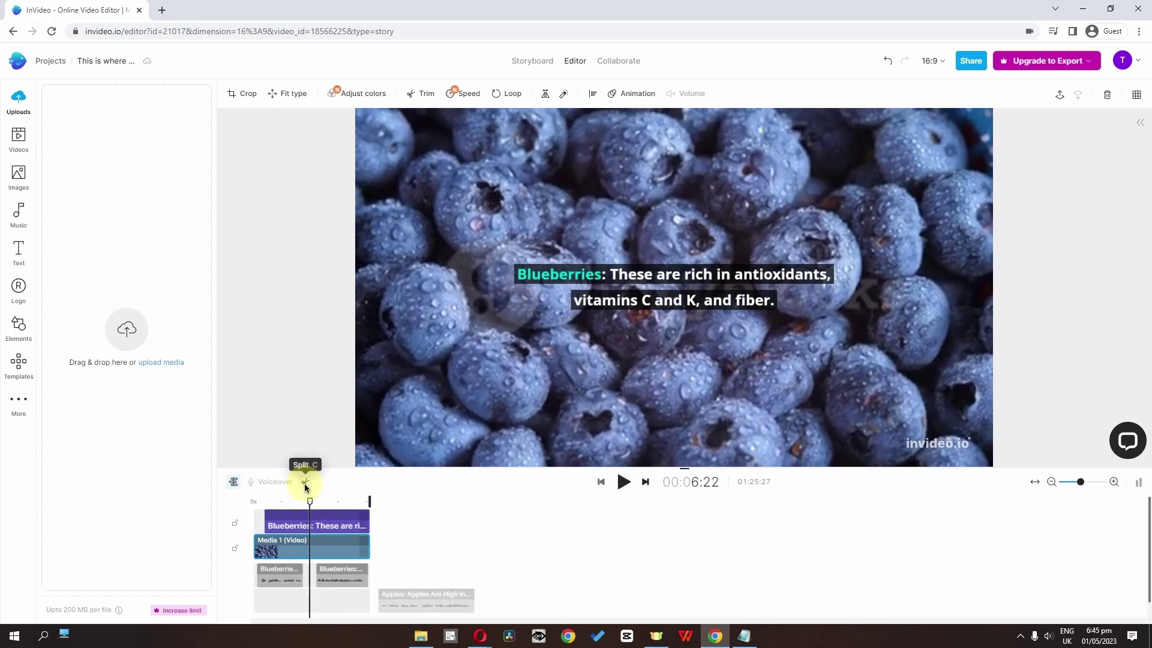
pyautogui.click(306, 488)
pyautogui.moveTo(309, 501); pyautogui.dragTo(296, 506)
pyautogui.click(235, 482)
pyautogui.click(327, 568)
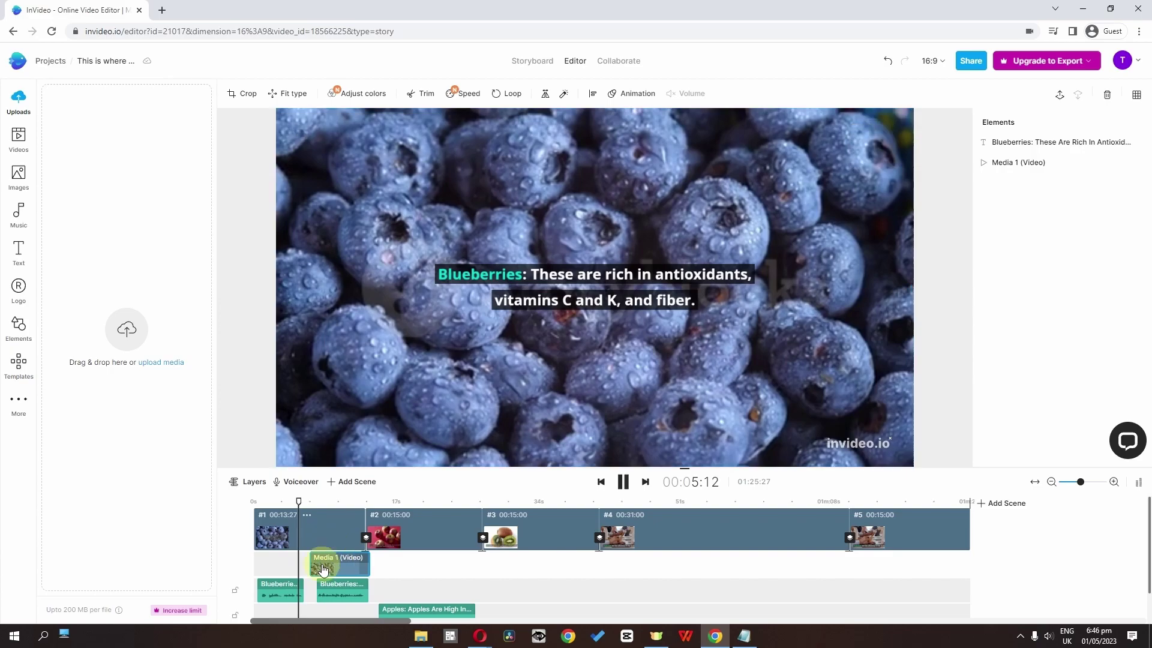
# - Give the blueberry video a Fade In entrance animation lasting 1.7 seconds
pyautogui.click(337, 570)
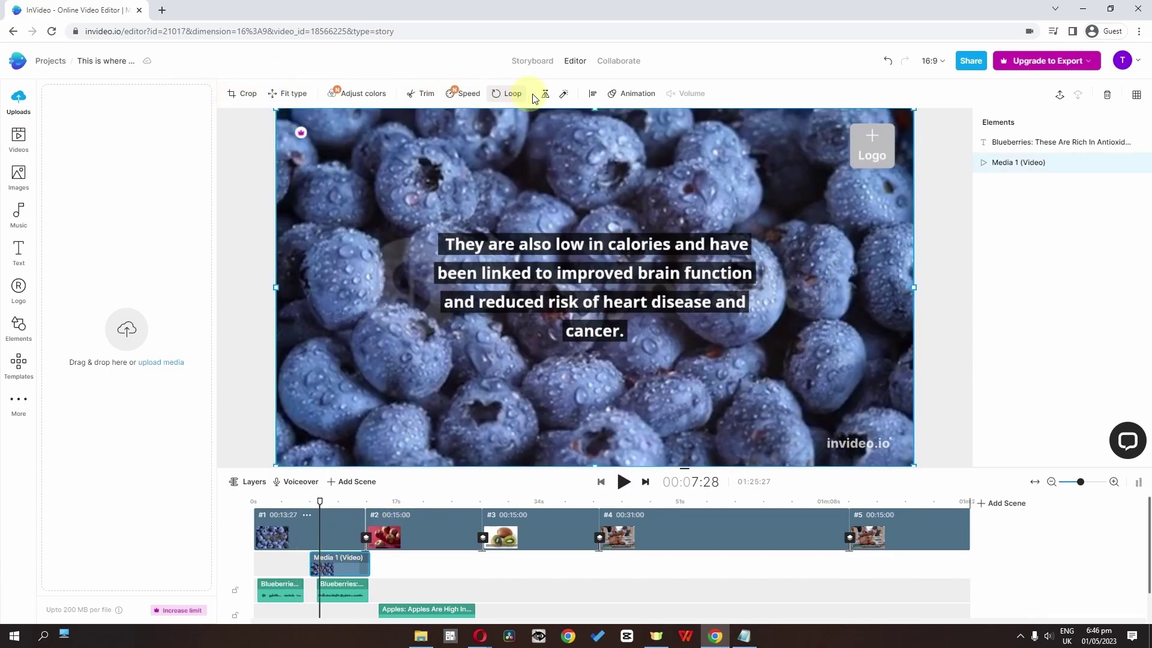
pyautogui.click(631, 94)
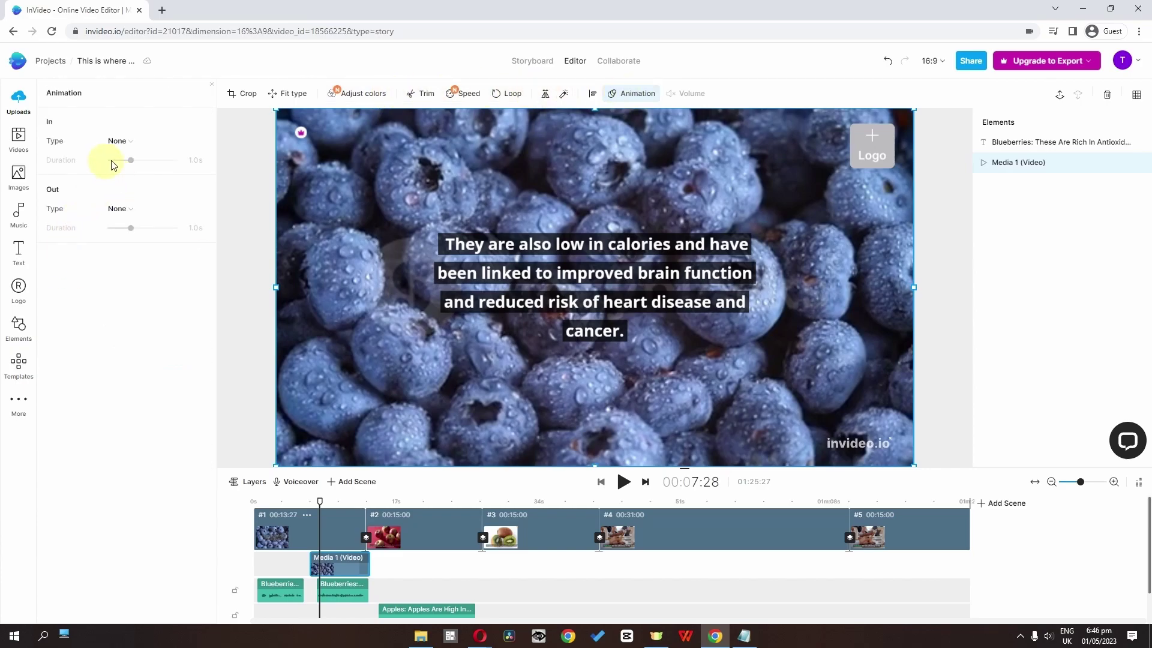
pyautogui.click(119, 140)
pyautogui.moveTo(156, 182)
pyautogui.click(286, 187)
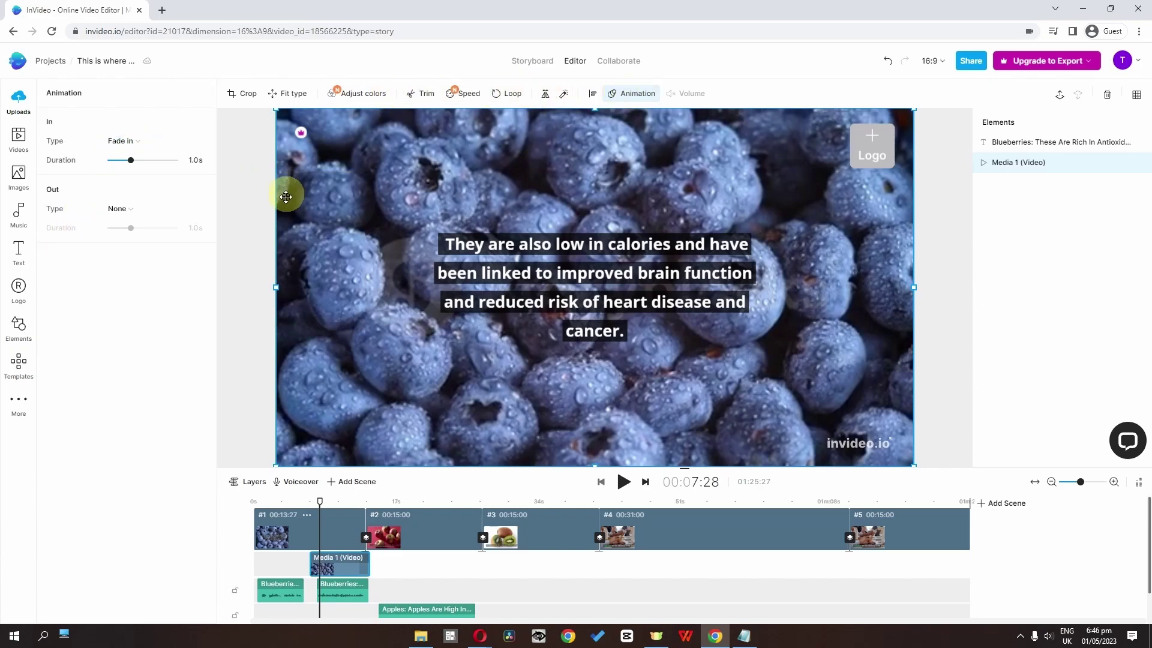
pyautogui.moveTo(131, 160); pyautogui.dragTo(146, 160)
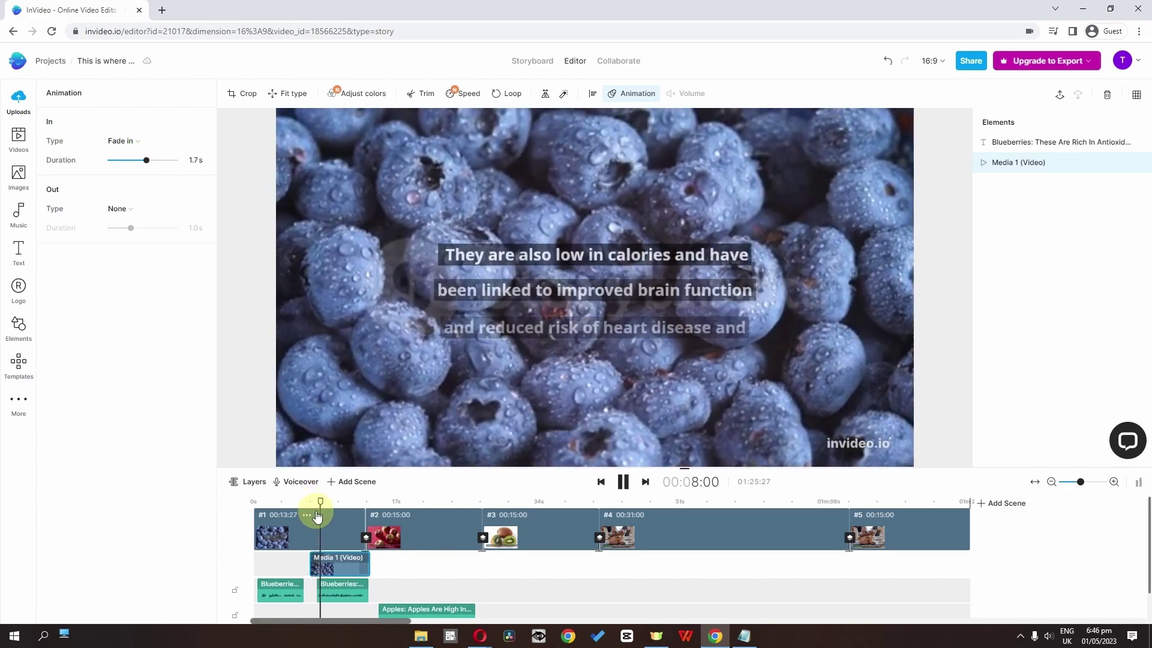
pyautogui.click(246, 483)
pyautogui.click(248, 484)
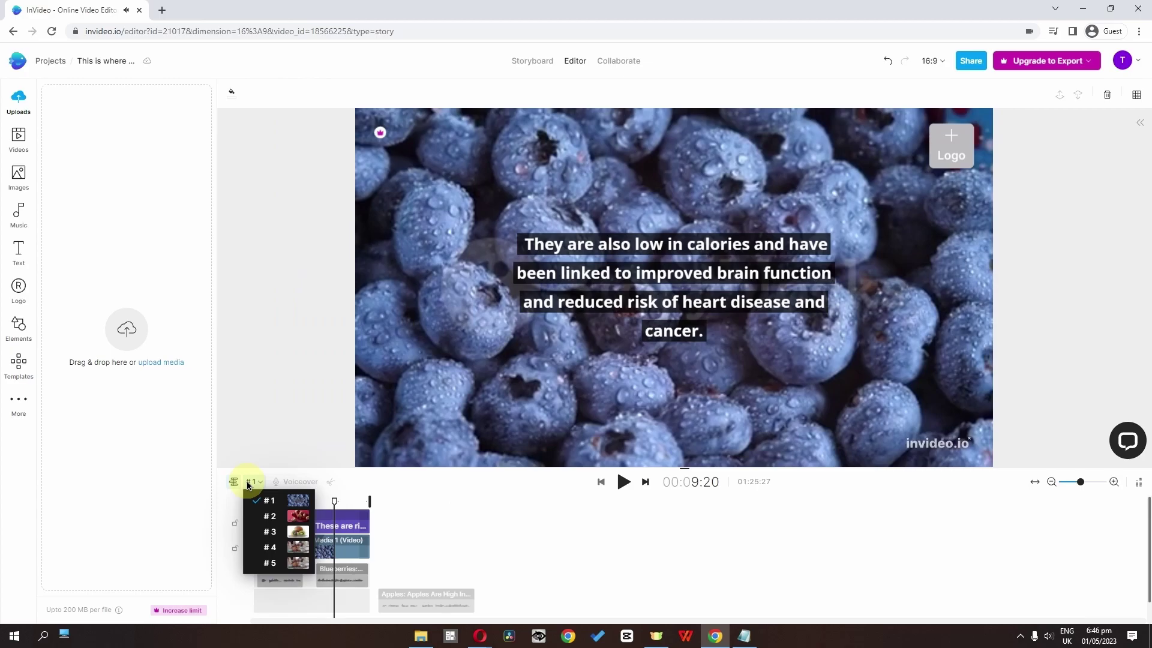
# - Browse scene 2 (apples) and scene 3 (kiwifruit), selecting the kiwifruit image clip
pyautogui.click(277, 519)
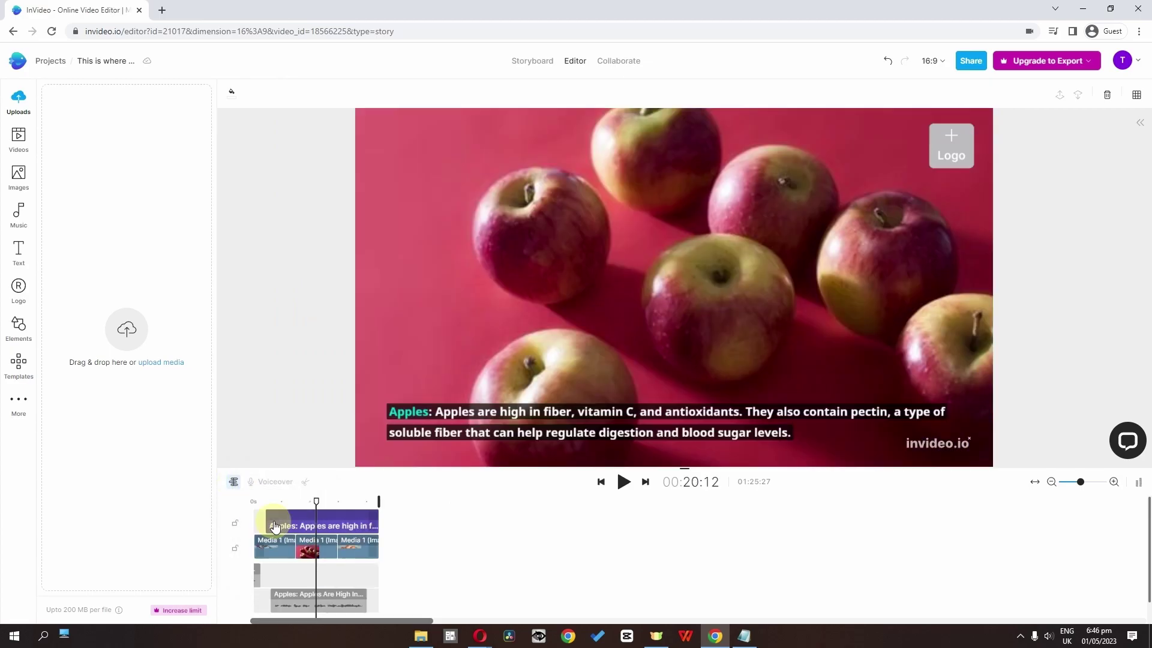
pyautogui.click(250, 482)
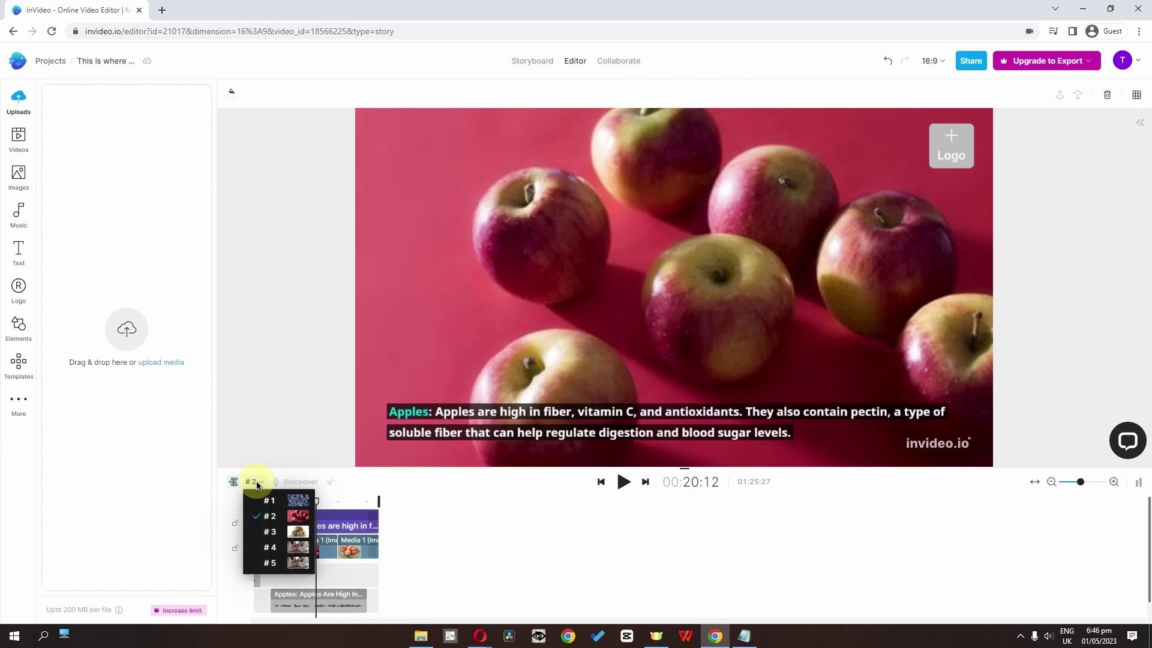
pyautogui.click(279, 532)
pyautogui.click(311, 552)
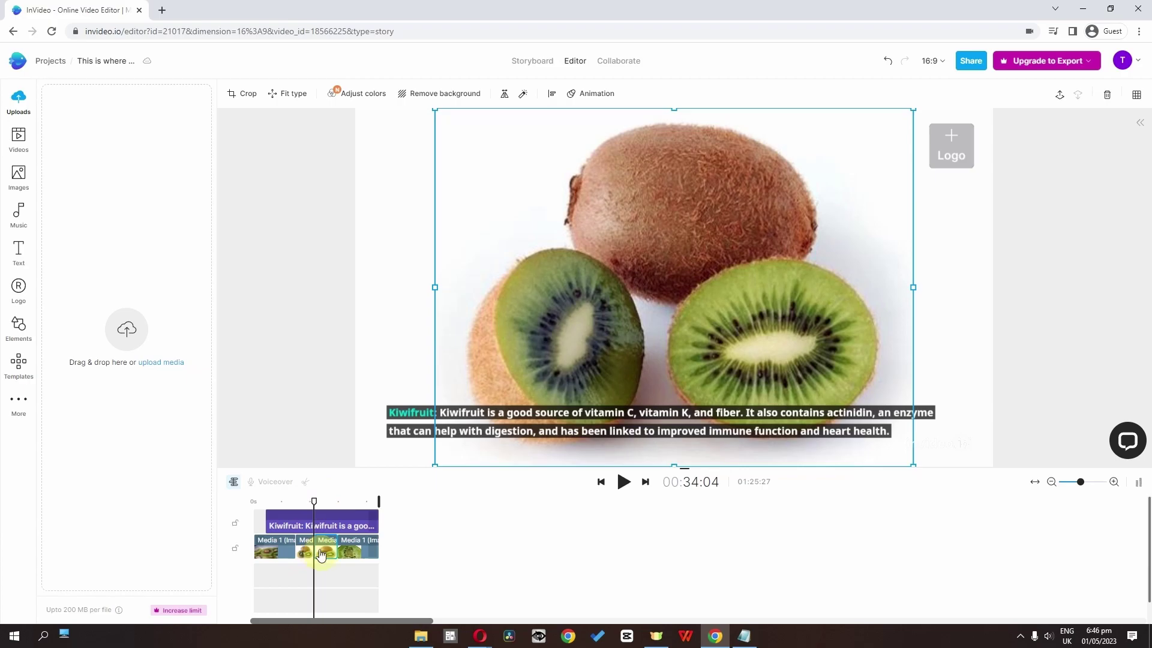
# - Show the full five-scene timeline, move into the kiwifruit scene, and bring up the text presets
pyautogui.click(234, 482)
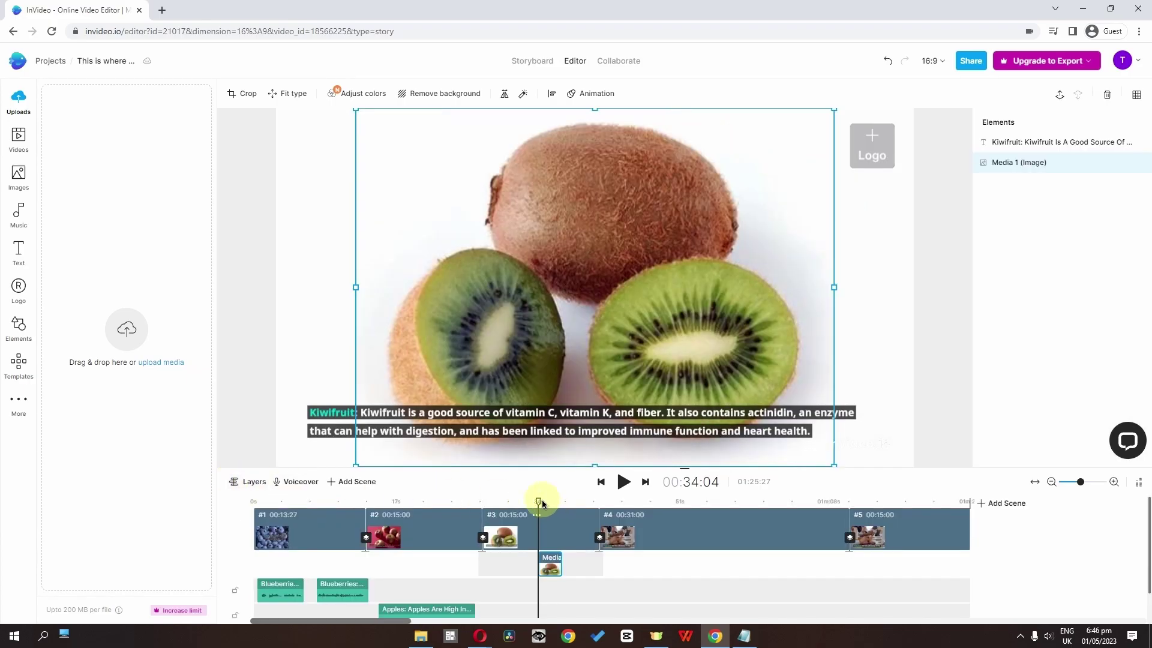
pyautogui.moveTo(541, 503); pyautogui.dragTo(571, 506)
pyautogui.click(18, 252)
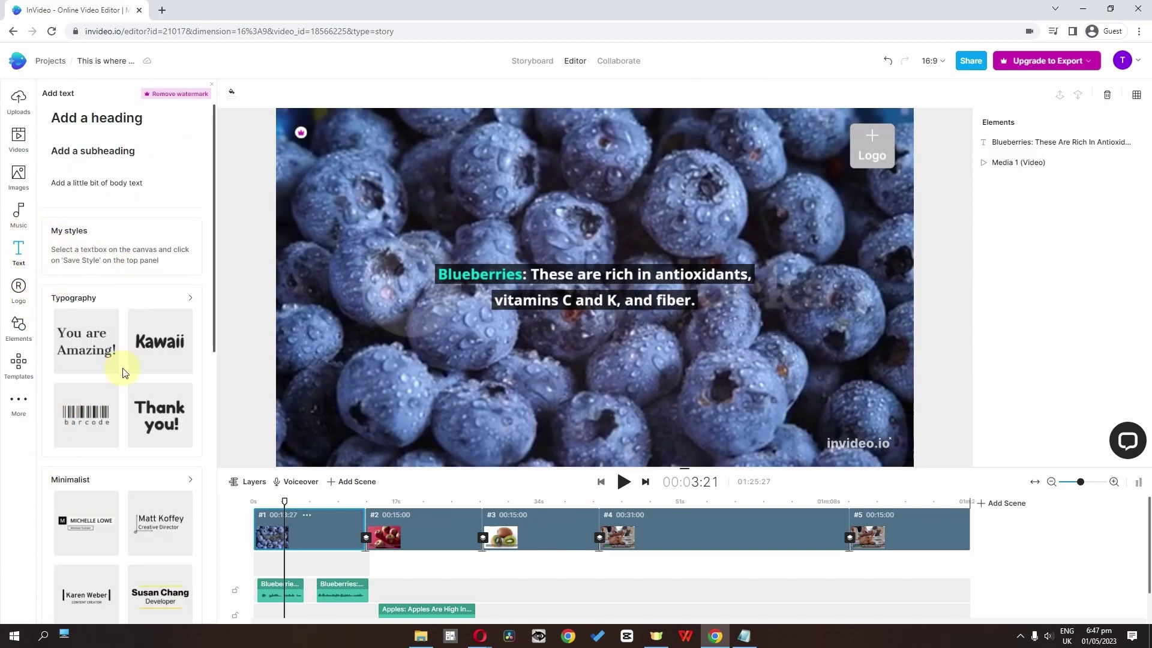
# - Scroll past the text presets and browse the Emojis collection under Elements
pyautogui.scroll(-1, 150, 342)
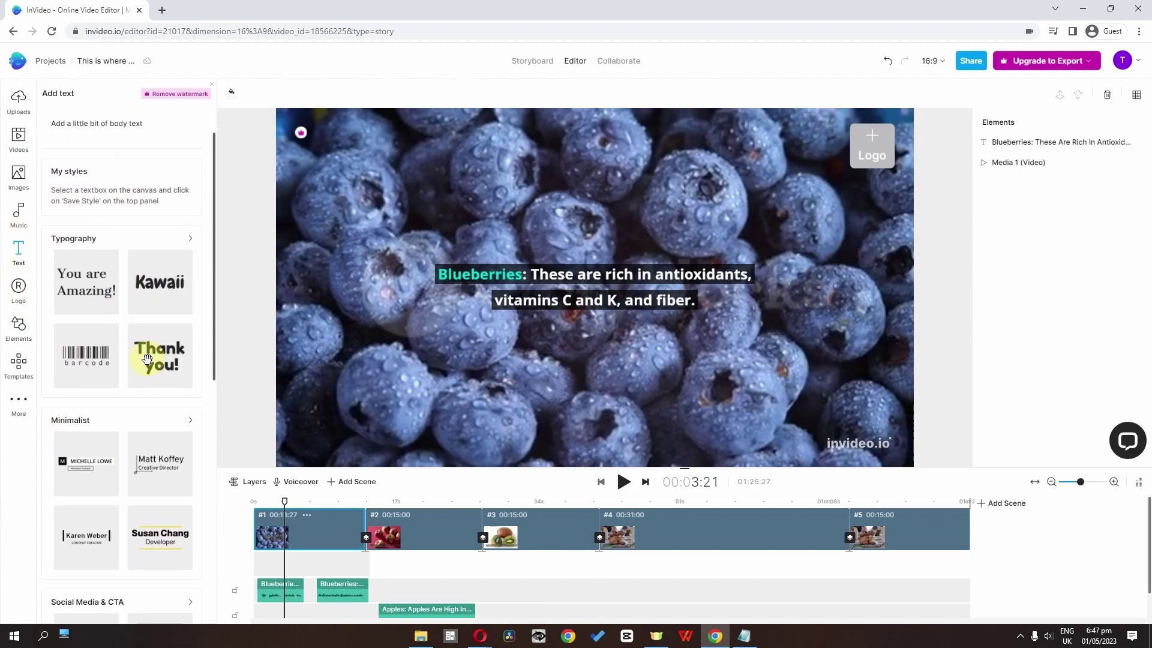
pyautogui.click(11, 340)
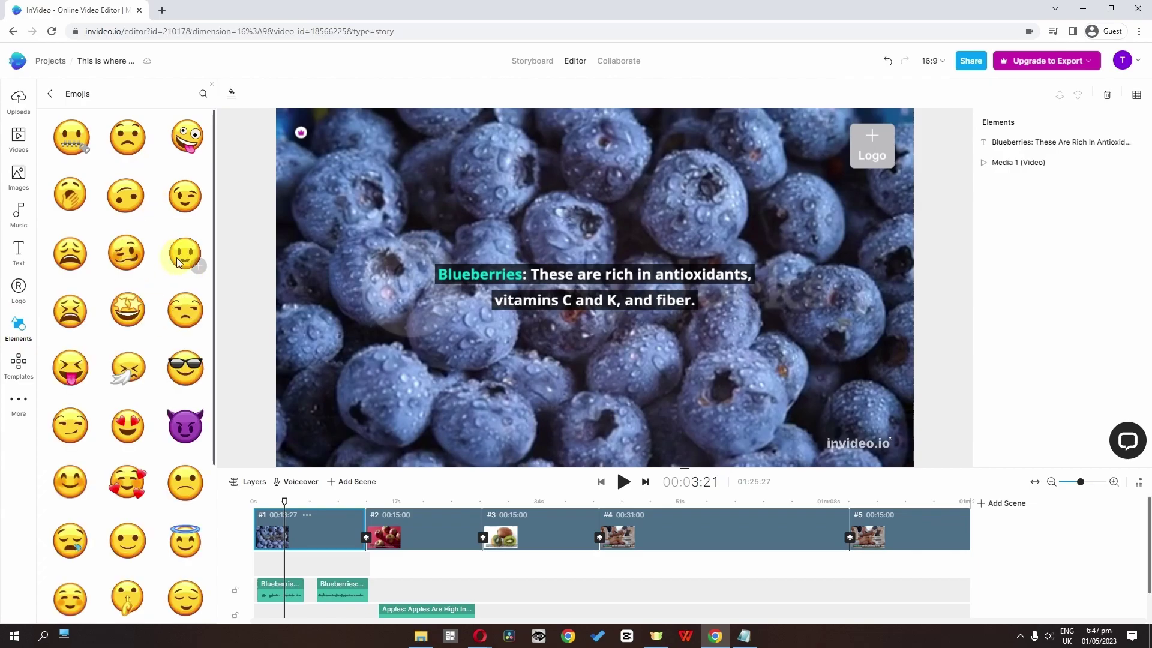
pyautogui.scroll(-10, 178, 263)
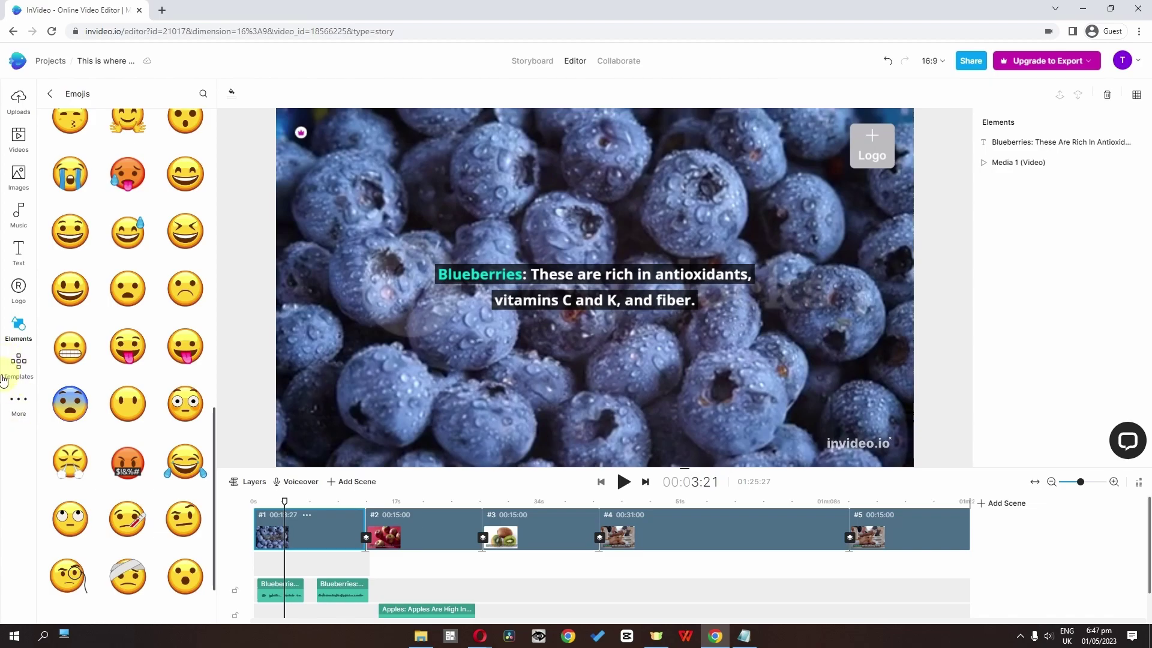
# - Choose 720p as the export video quality
pyautogui.click(1067, 60)
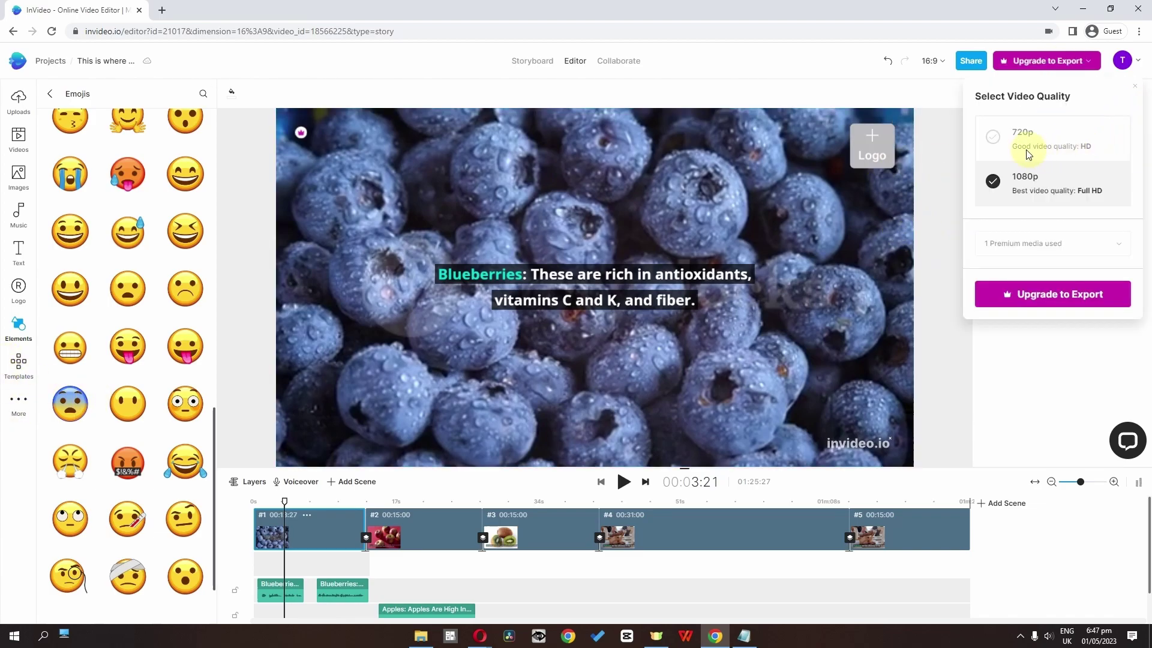
pyautogui.click(993, 137)
pyautogui.click(428, 423)
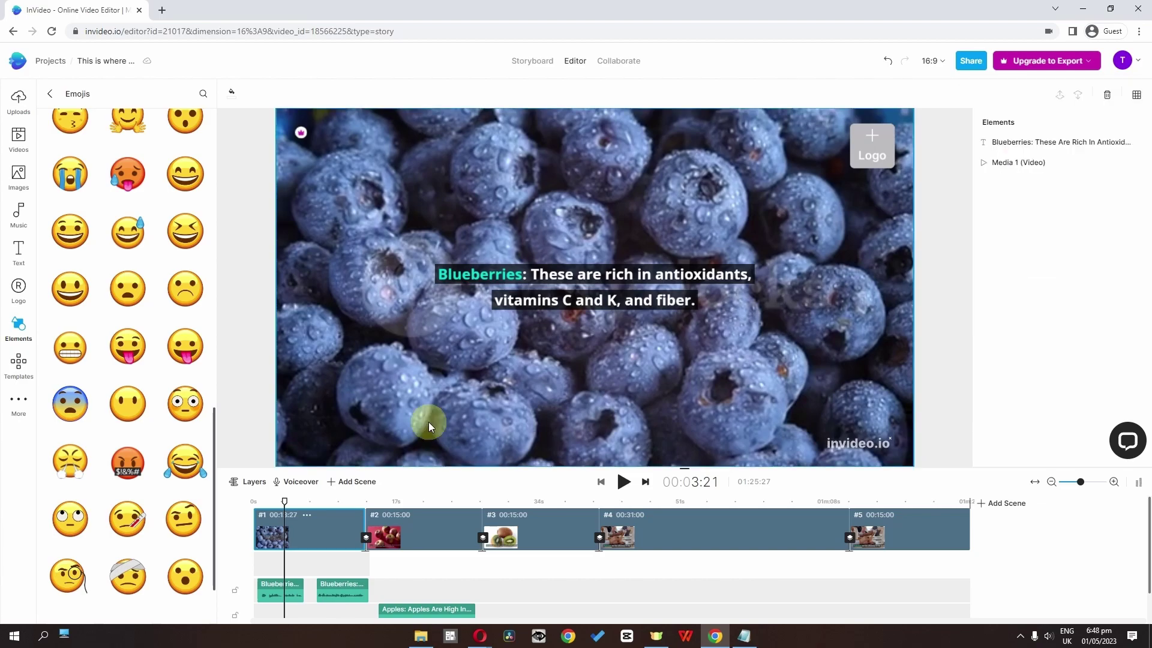